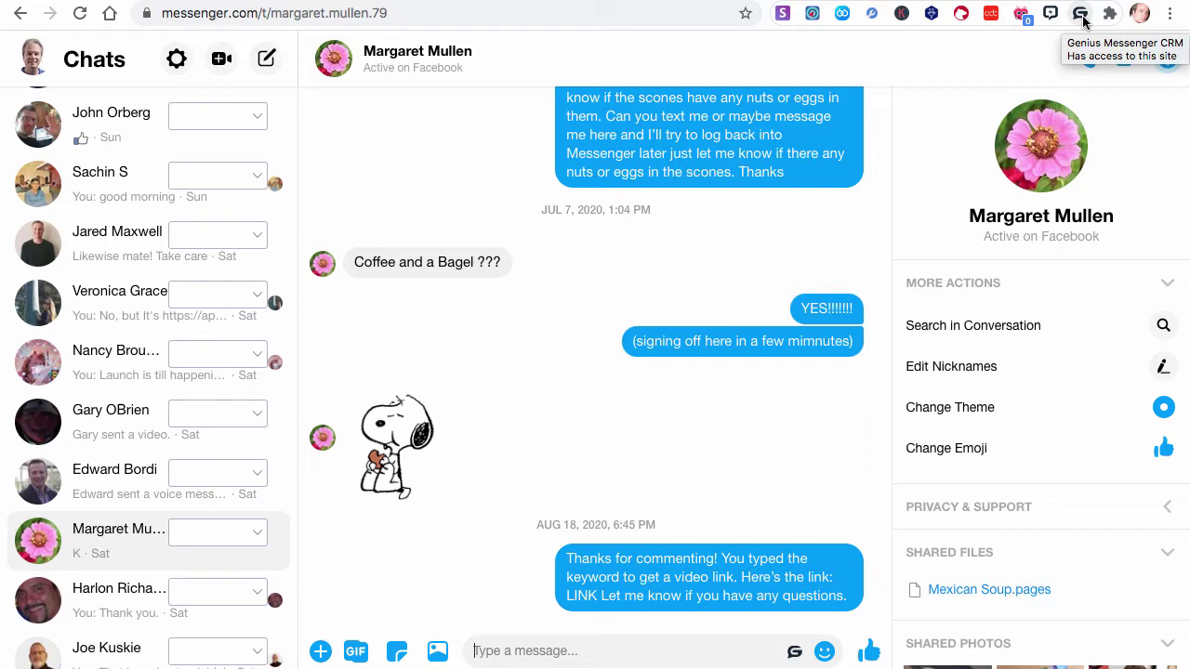
Open the Genius Messenger CRM extension and switch the display of labels in Facebook off and back on.
left_click(1080, 14)
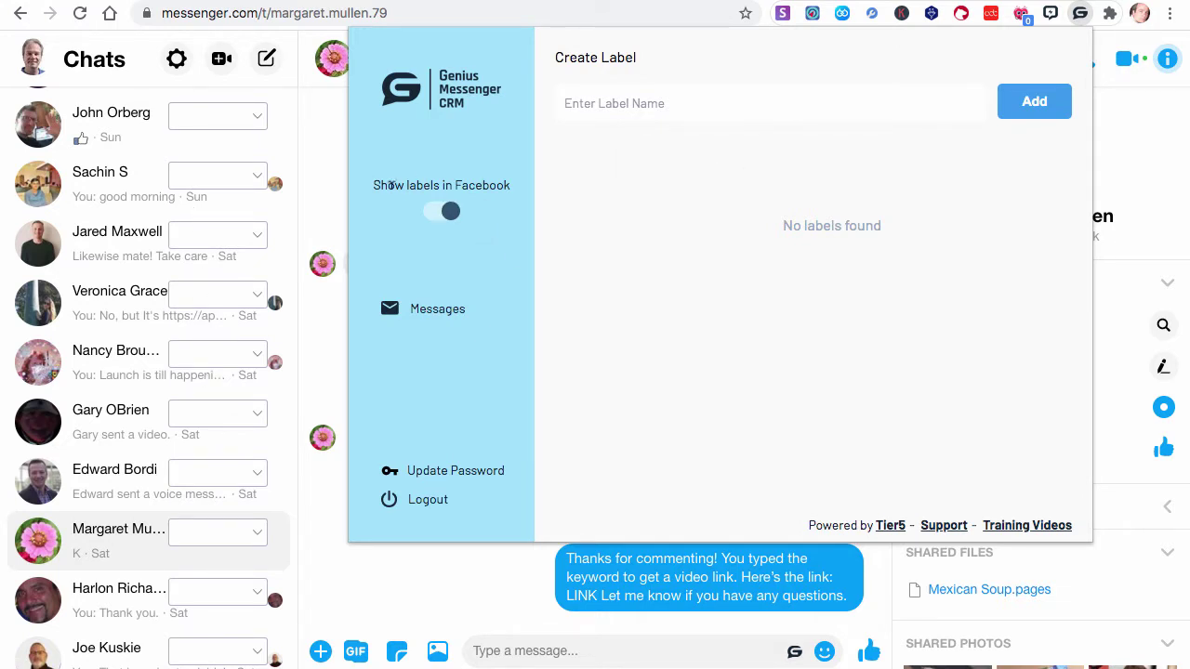
left_click_drag(503, 183, 370, 178)
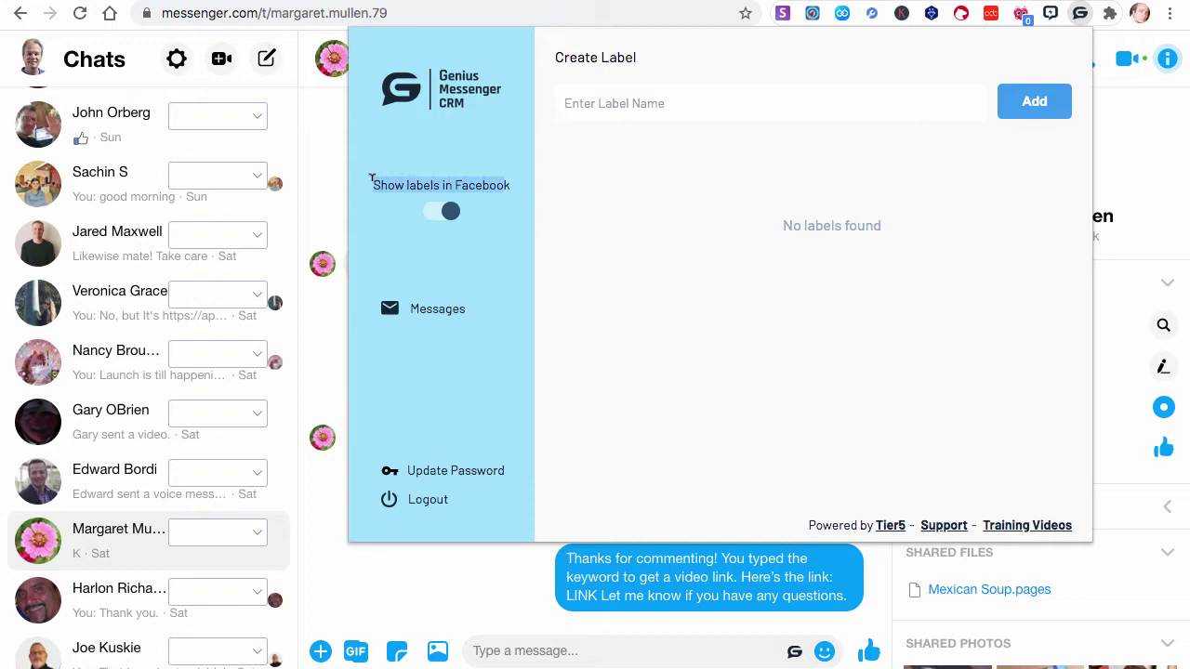
left_click(441, 214)
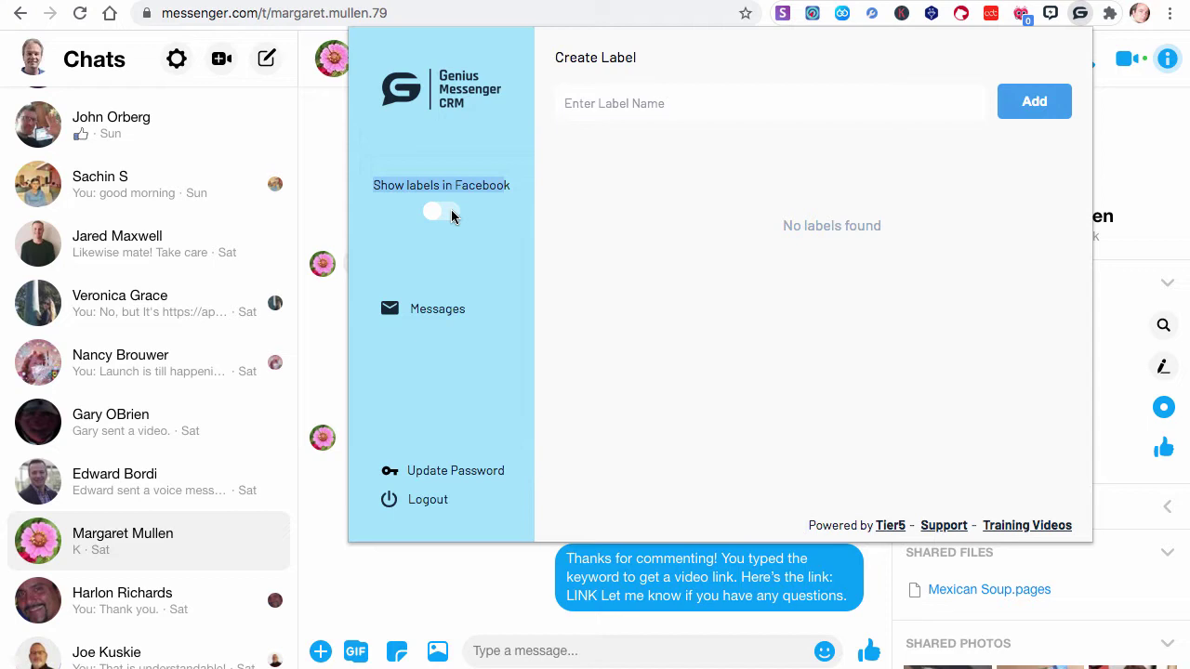
left_click(446, 213)
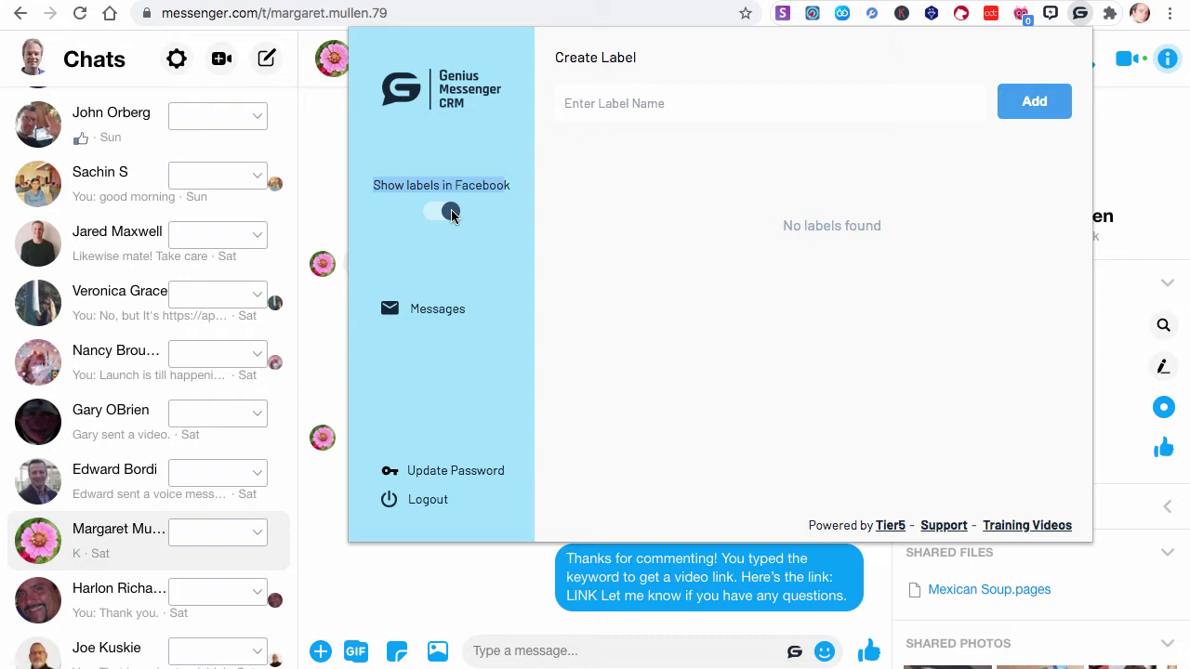
Create a label named "GM CRM Interested People".
left_click(607, 102)
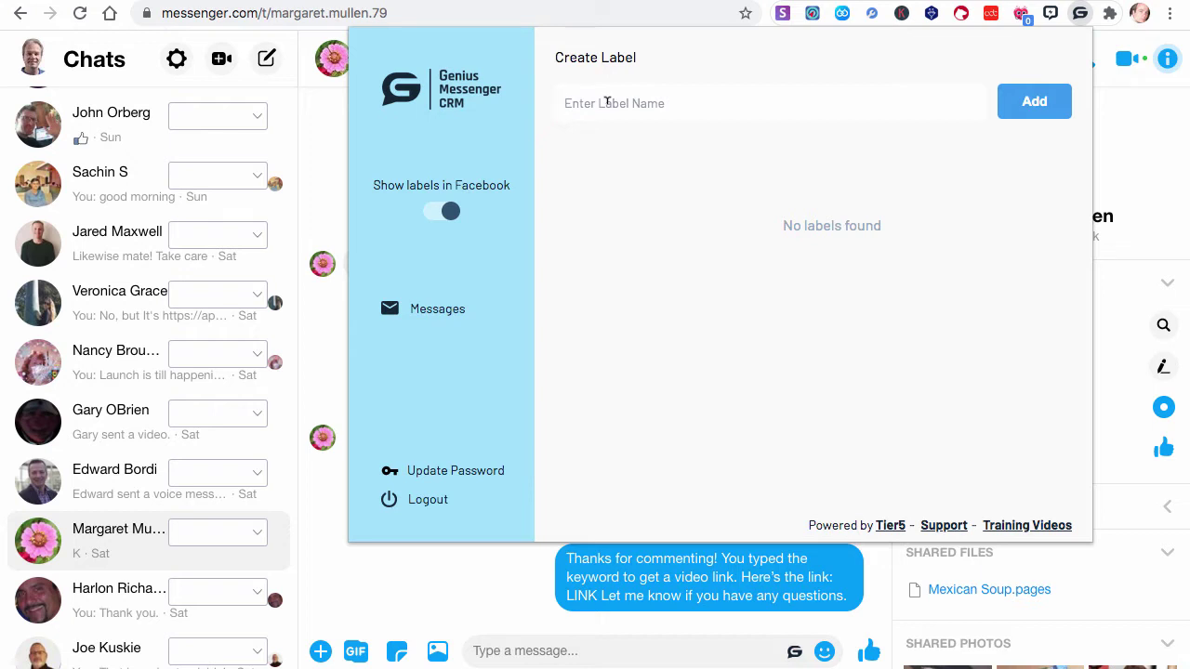
type("Interet")
key("BackSpace")
key("BackSpace")
key("BackSpace")
key("BackSpace")
key("BackSpace")
key("BackSpace")
type("GM CRM Interested People")
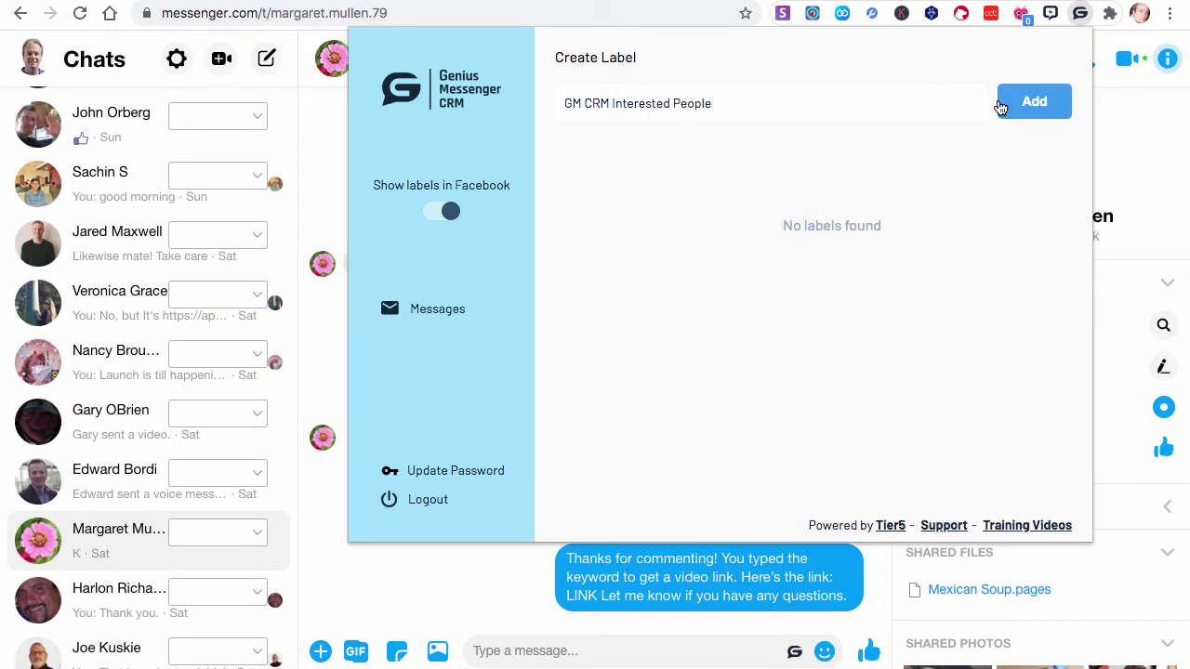
left_click(1028, 109)
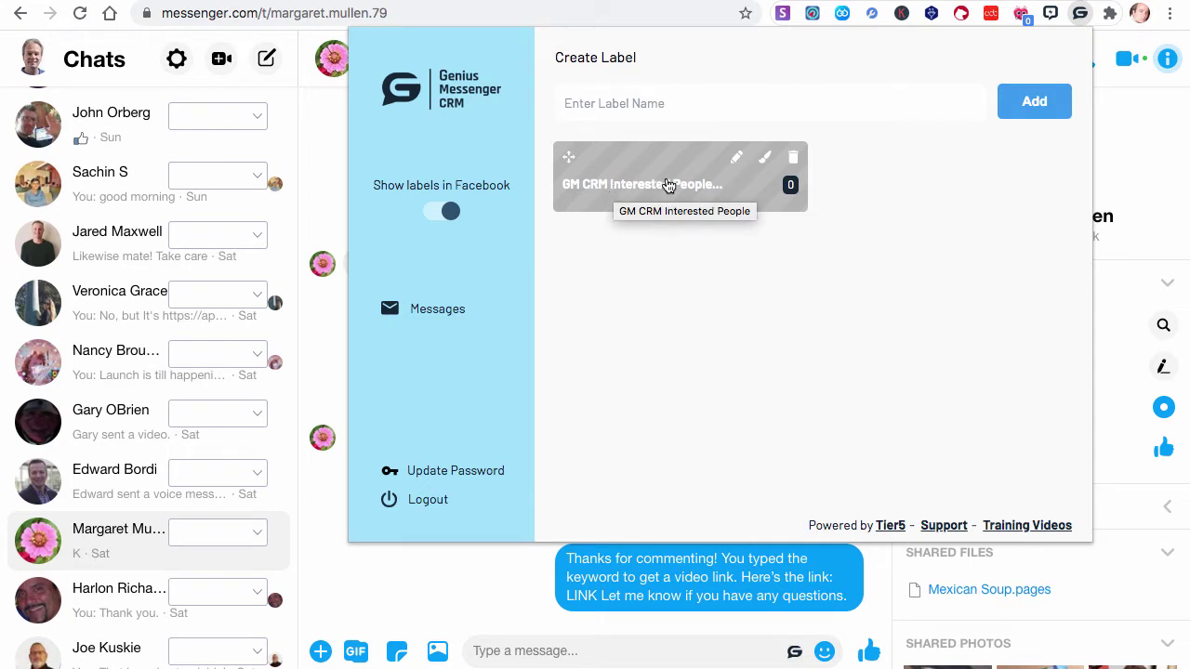
Open the GM CRM Interested People label's name for editing, save it as is, and color the label red.
left_click(735, 157)
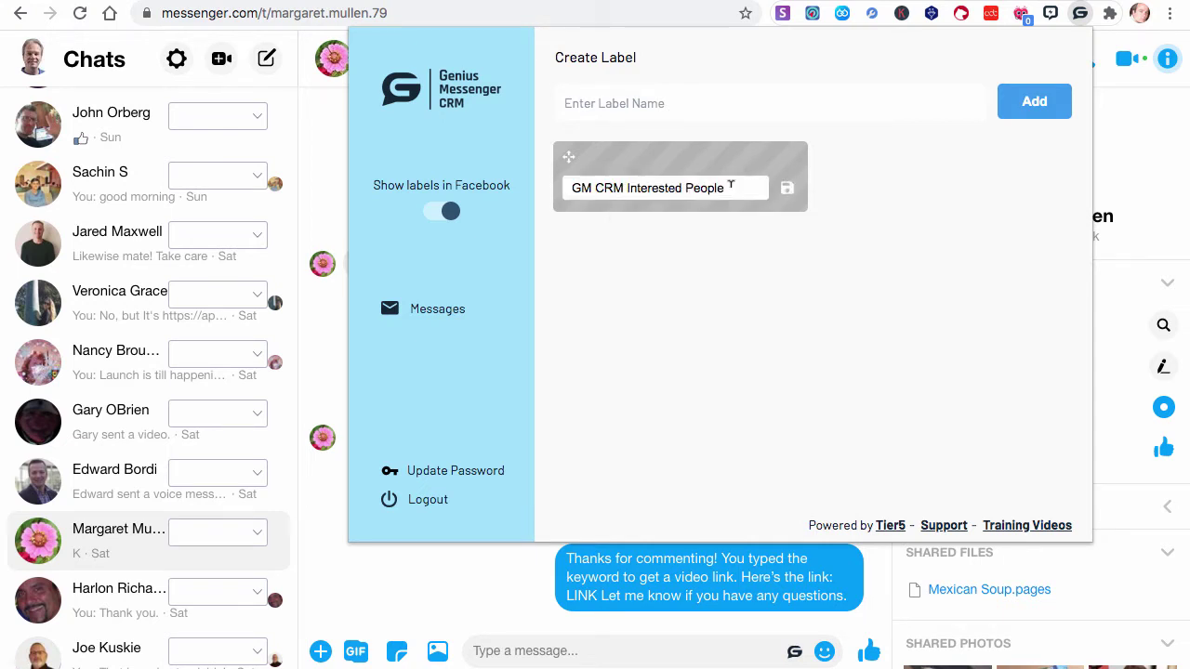
left_click(787, 189)
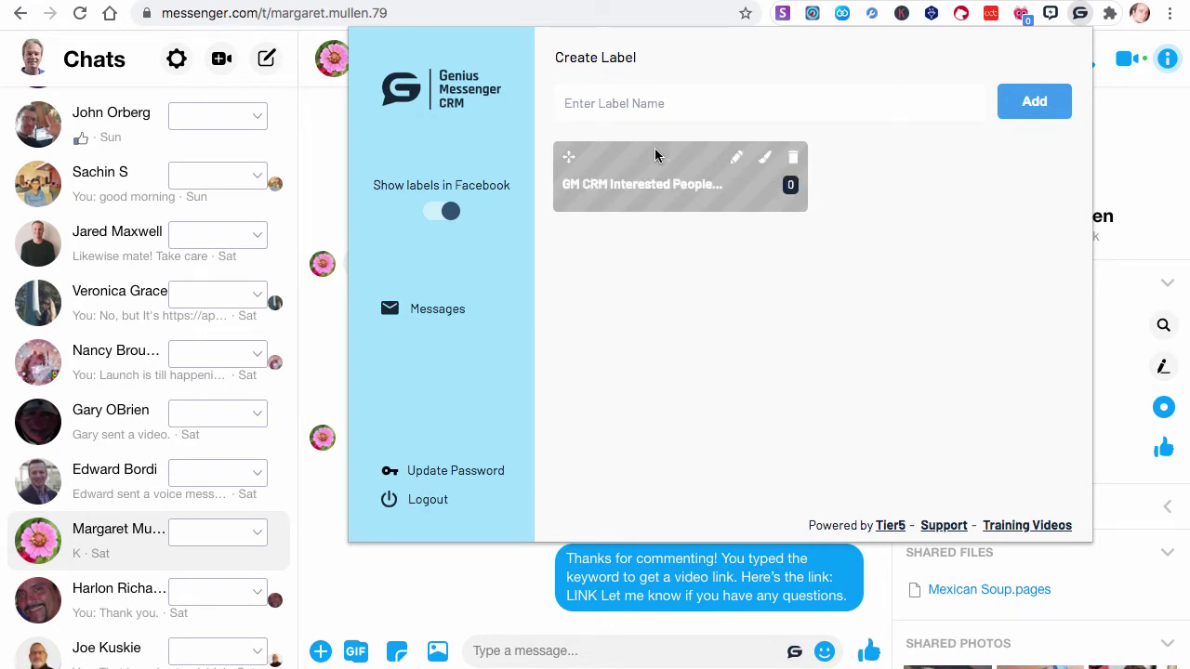
left_click(763, 163)
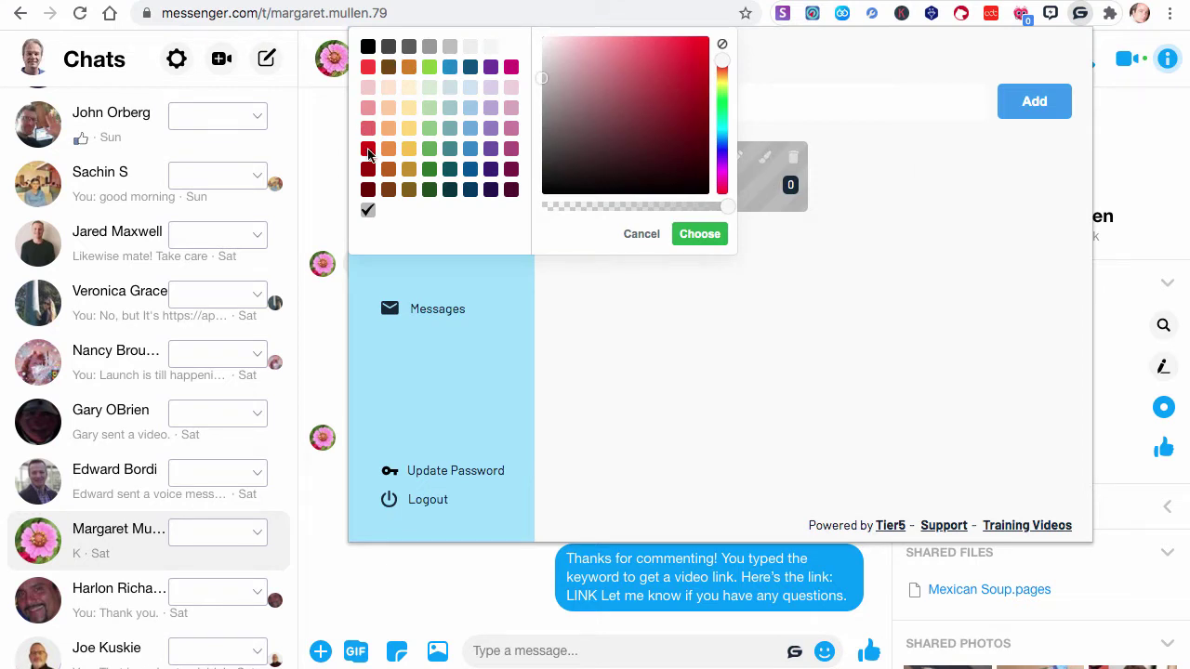
left_click_drag(575, 178, 689, 58)
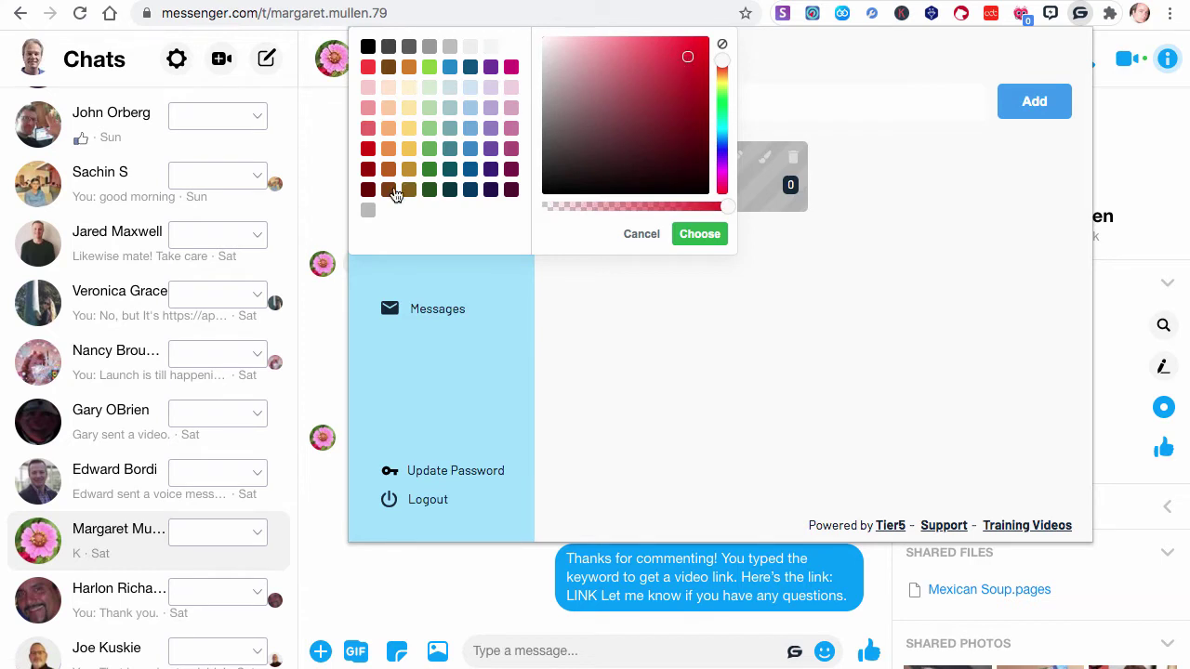
left_click(699, 234)
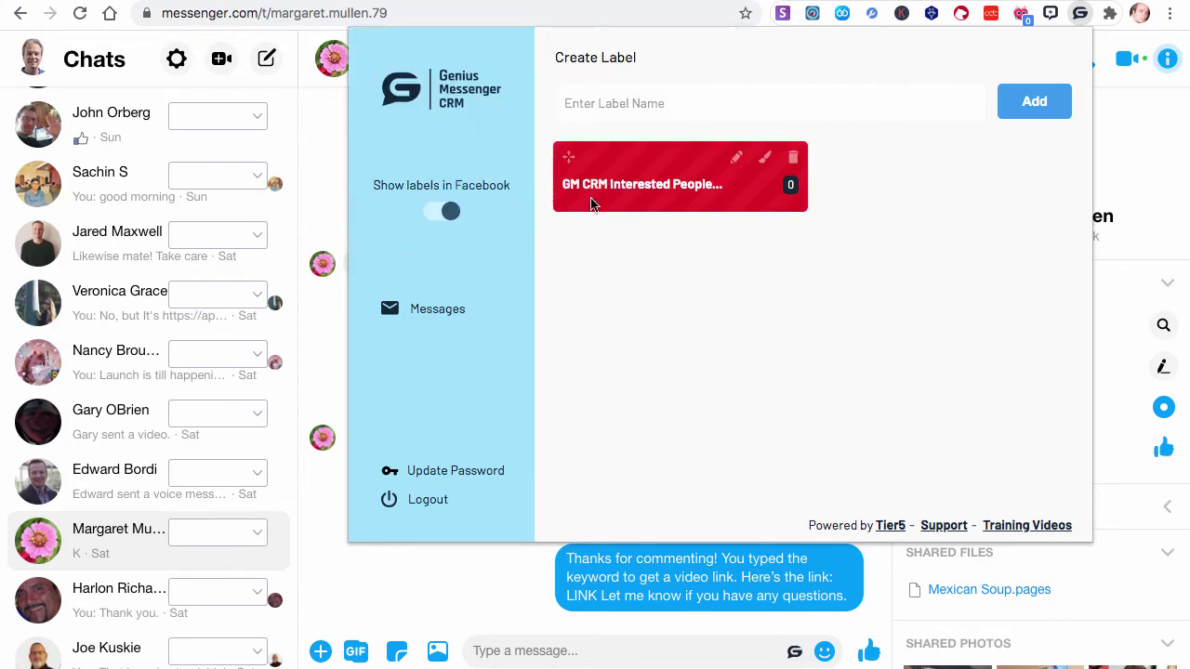
Change the color of the GM CRM Interested People label to medium blue.
left_click(765, 158)
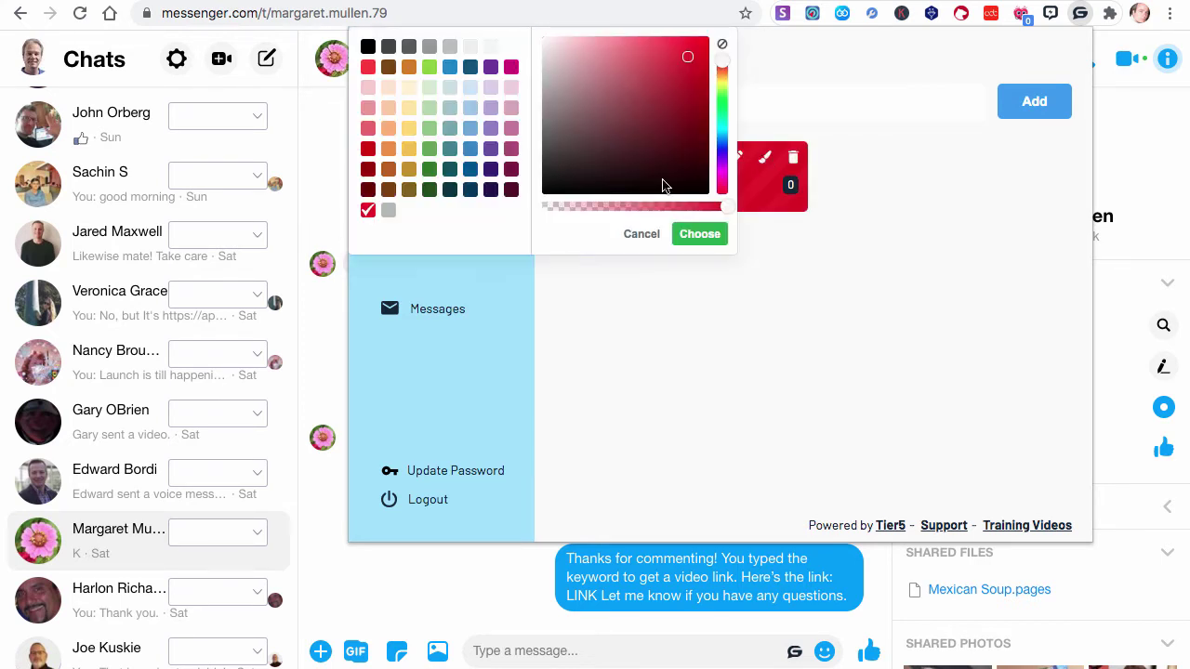
left_click(450, 67)
left_click(699, 235)
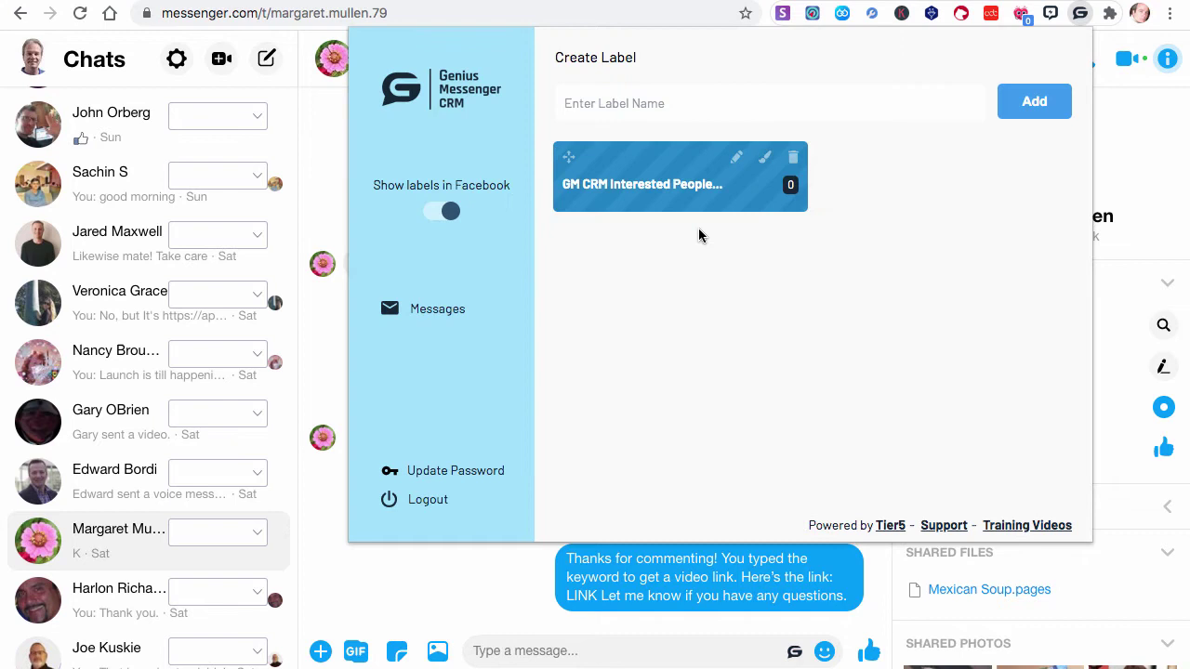
Create a label named "GM CRM Warm Leads" and color it soft light green.
left_click(625, 109)
type("GM CRM Warm Lea")
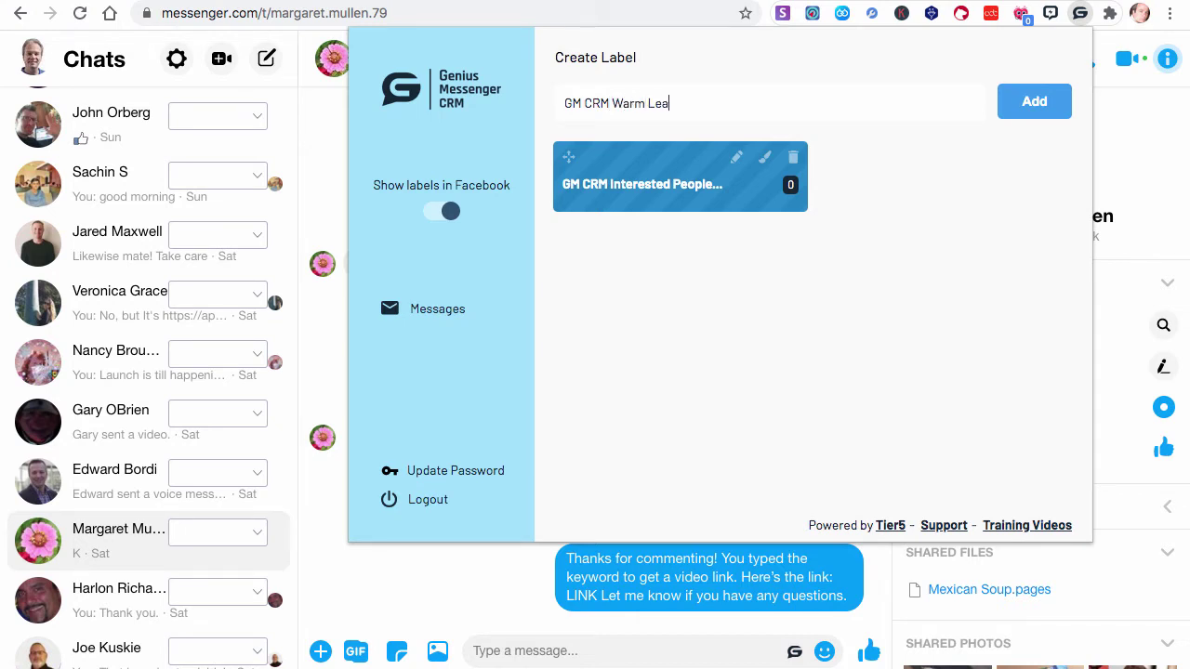
type("ds")
left_click(1032, 110)
left_click(1029, 159)
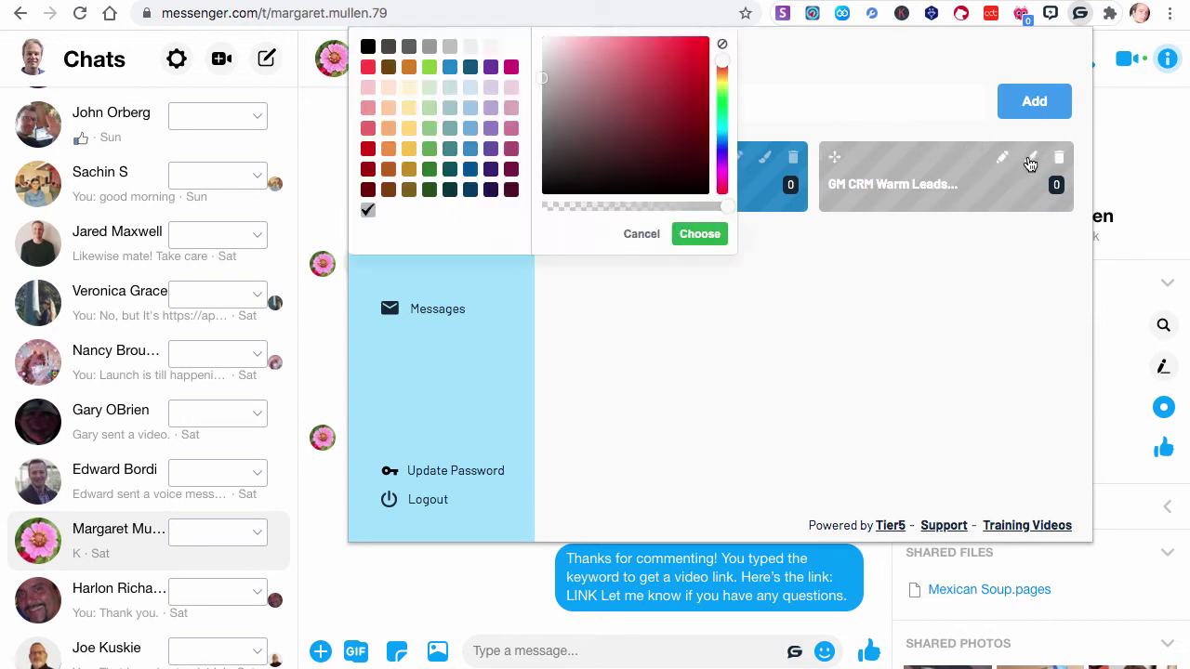
left_click(429, 127)
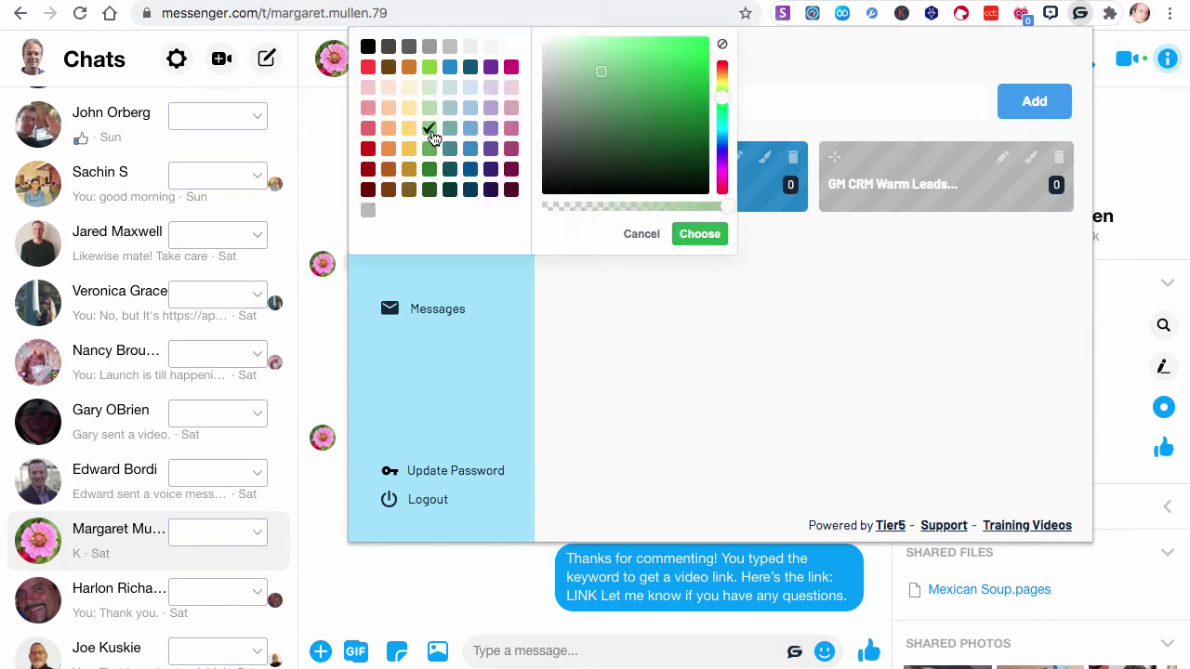
left_click(699, 236)
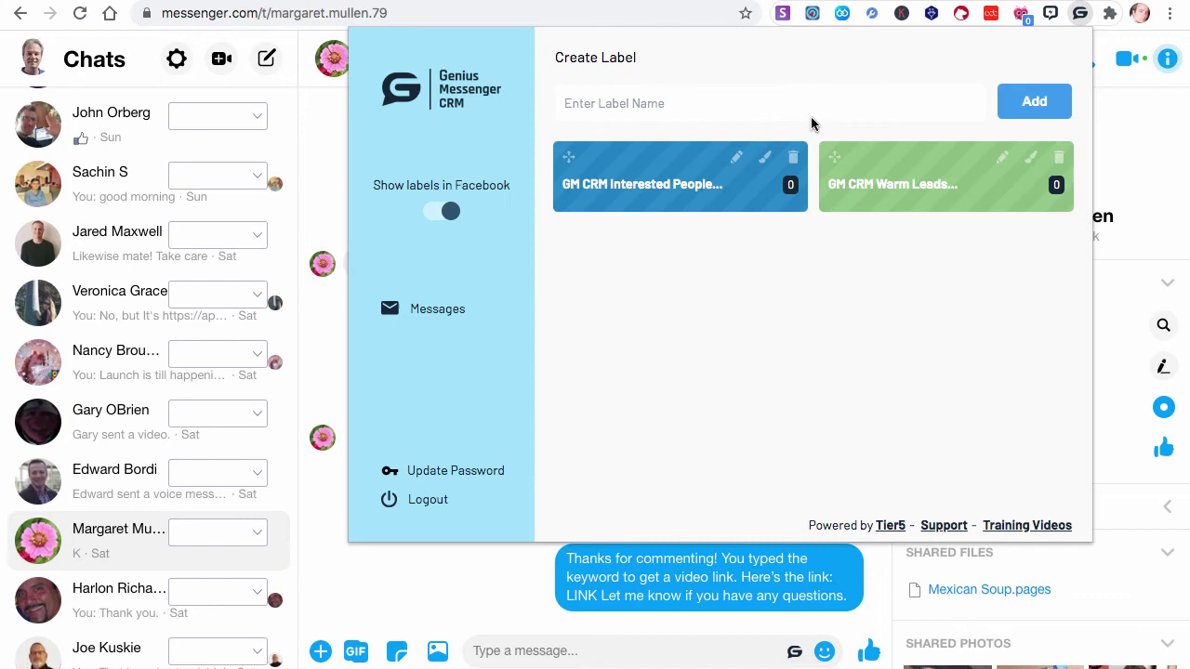
Create a label named "GM CRM Customers" and color it bright lime green.
left_click(628, 101)
type("GM CRM")
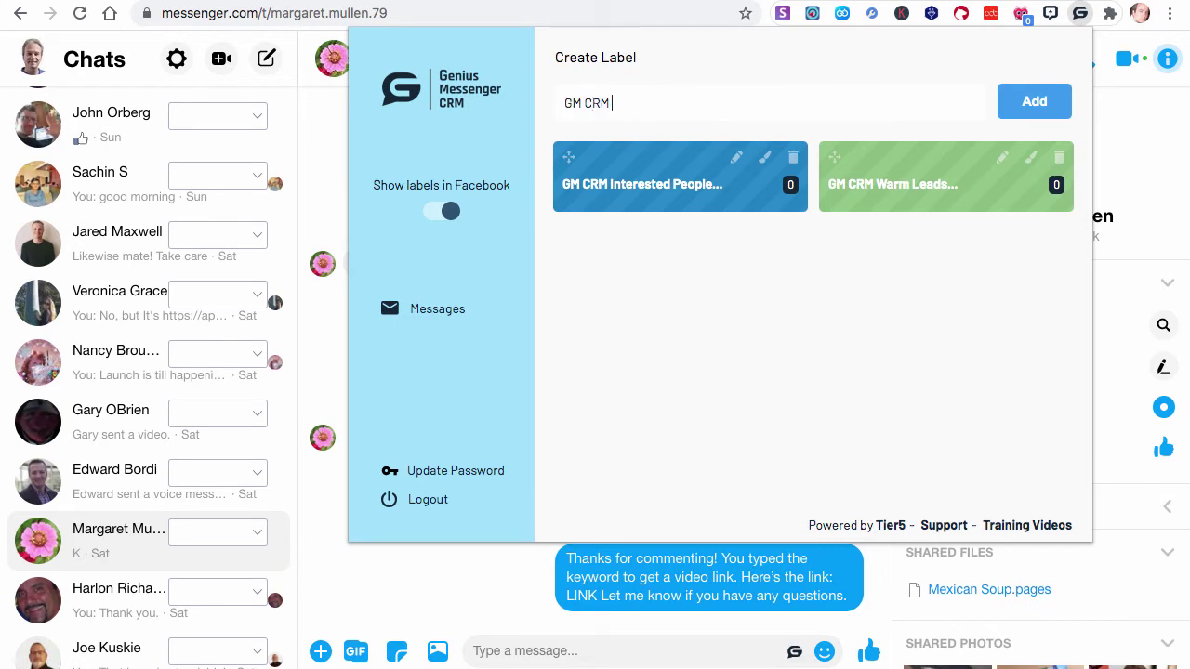
type(" Customers")
left_click(1040, 107)
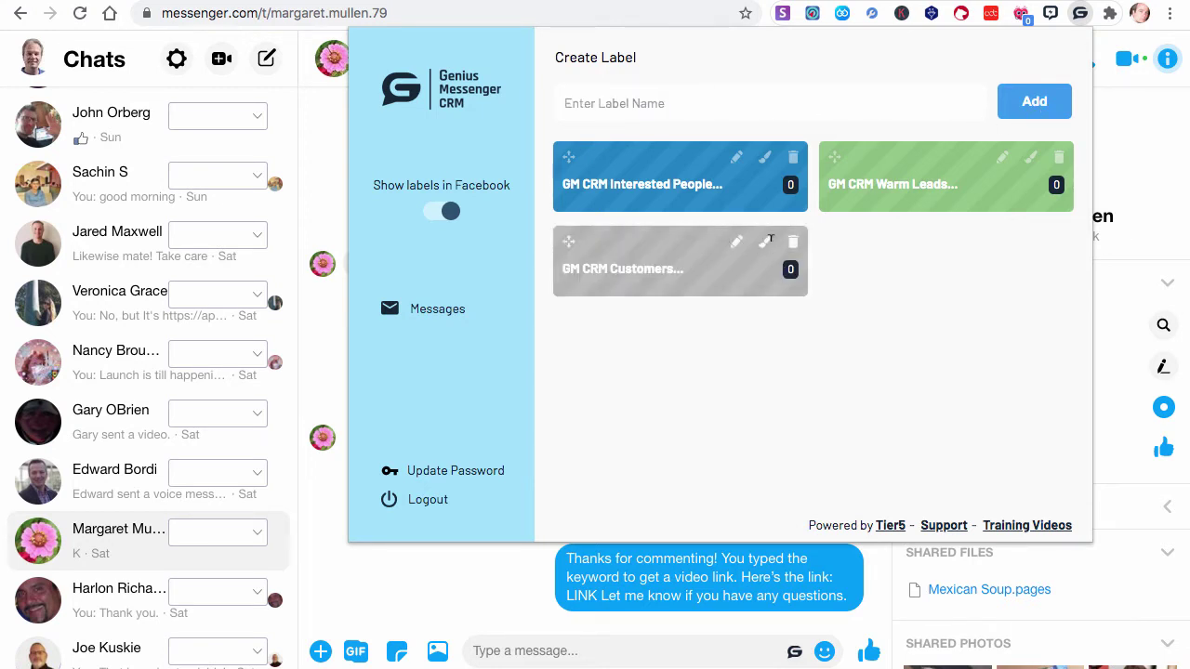
left_click(766, 248)
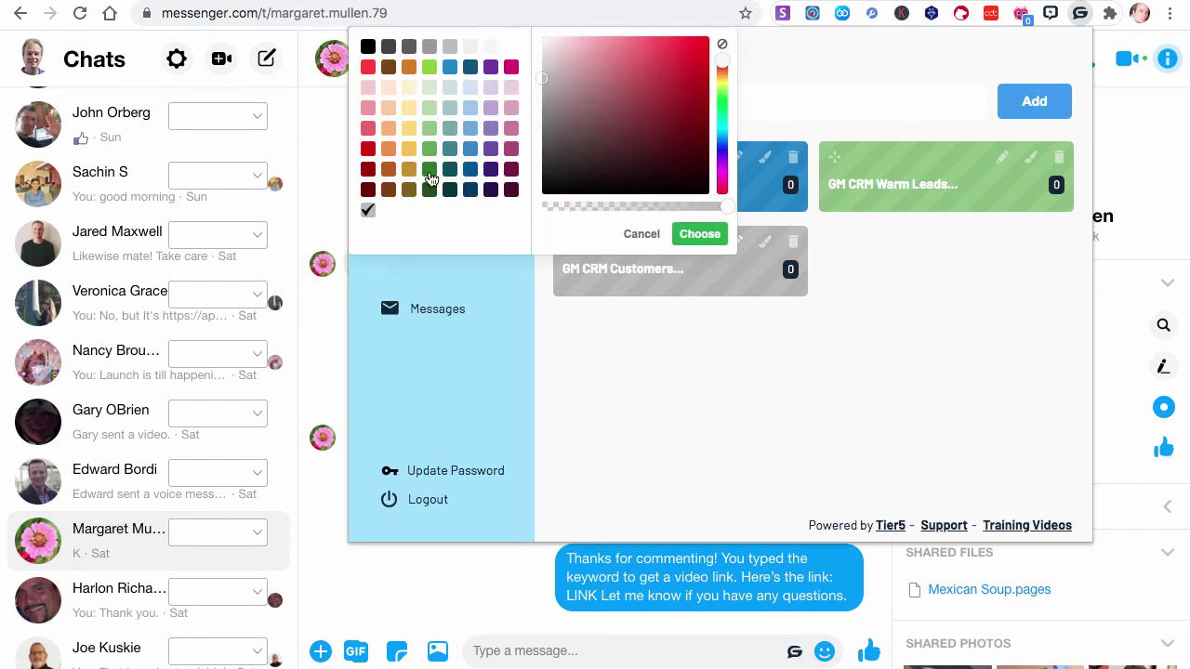
left_click(429, 68)
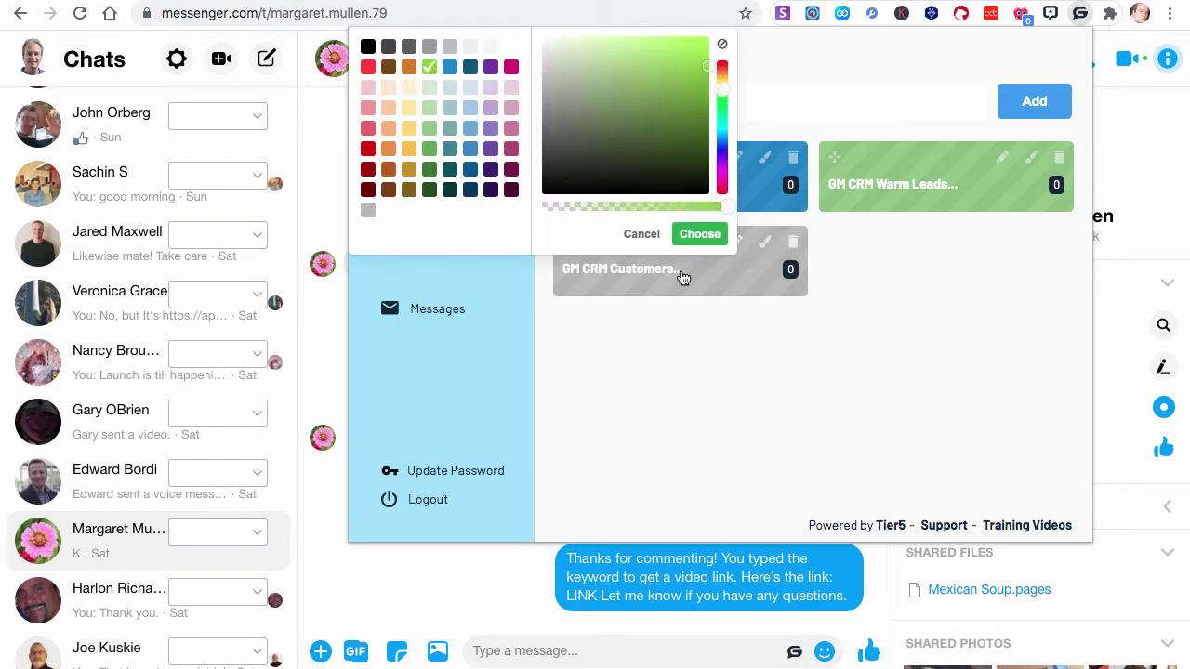
left_click(710, 234)
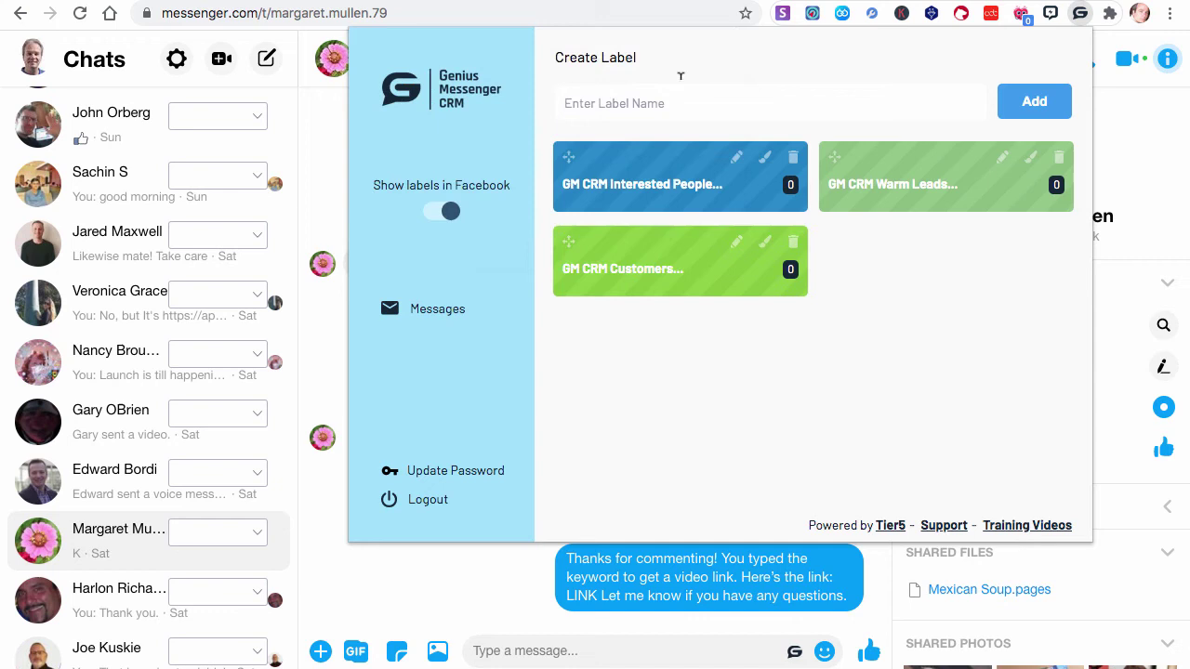
Create a label named "GM CRM Charter Partners" and color it dark magenta.
left_click(641, 102)
type("GM CRM Partners")
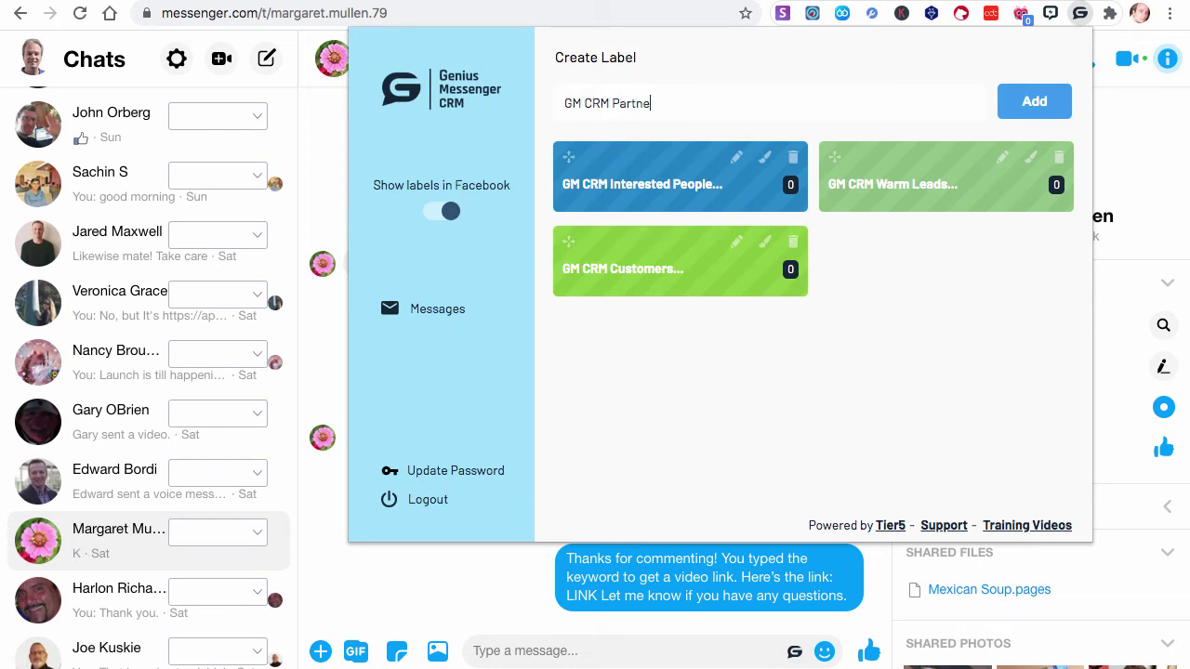
left_click(612, 104)
type("Charter")
left_click(1054, 100)
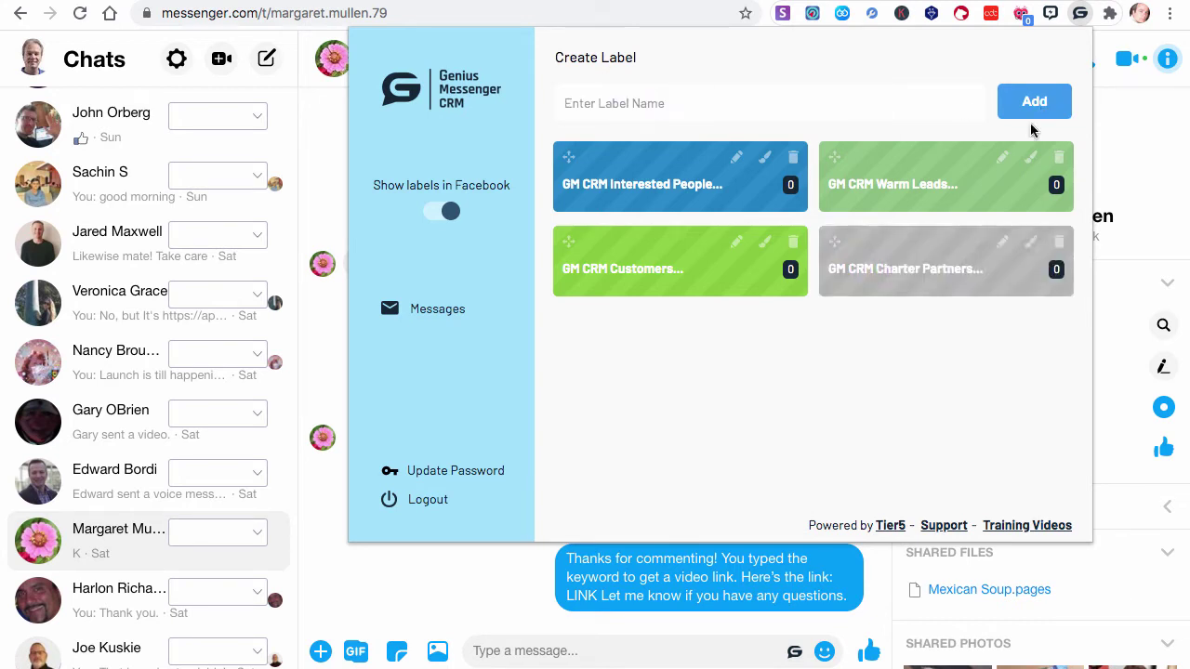
left_click(1031, 244)
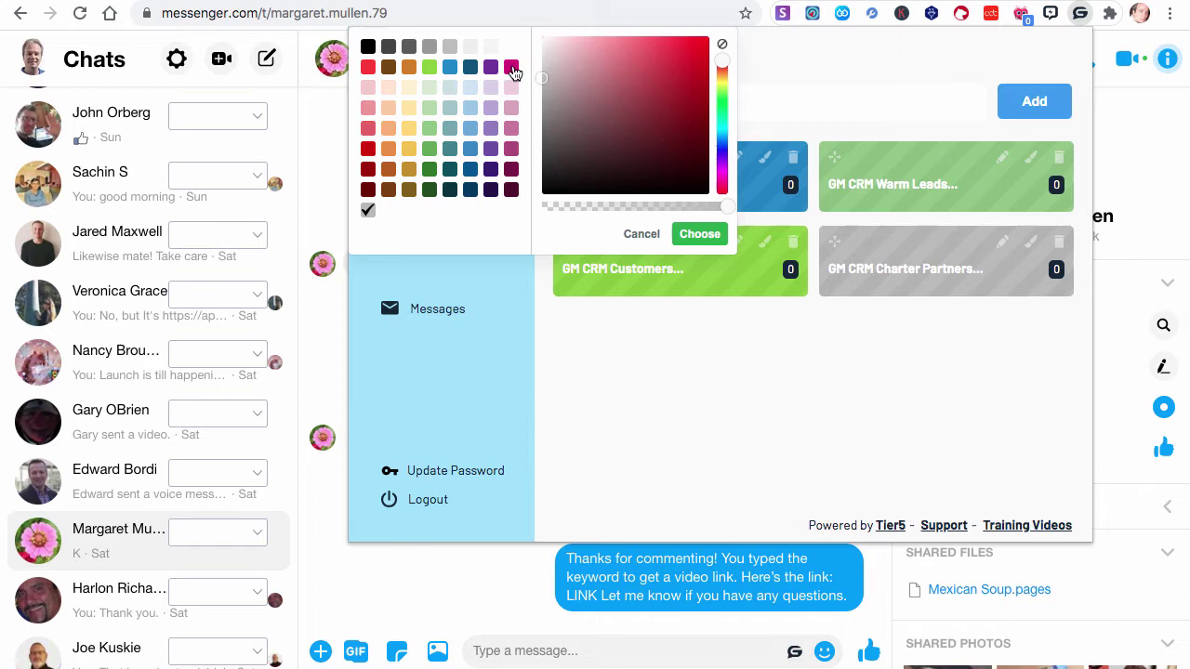
left_click(512, 171)
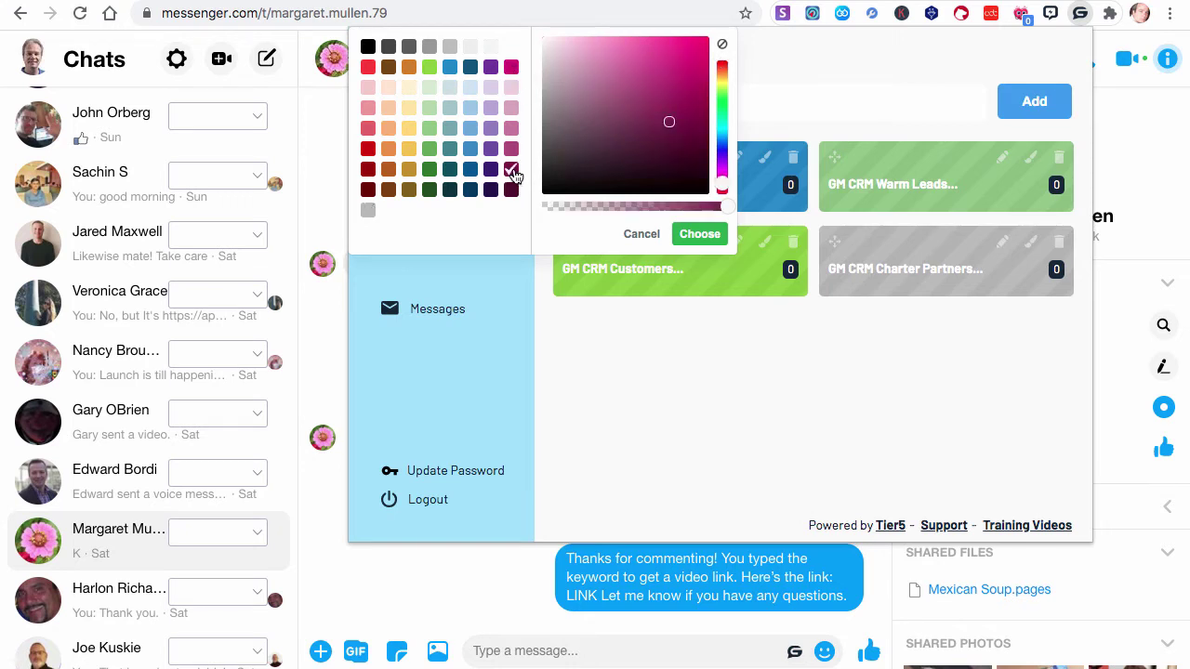
left_click(697, 236)
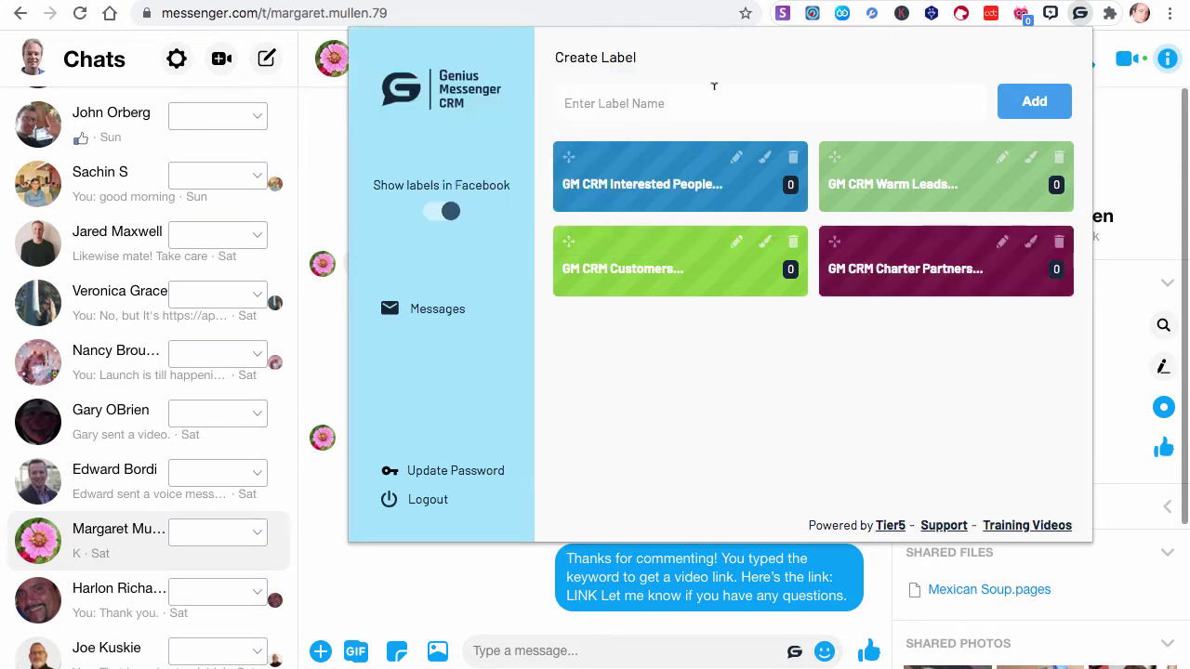
Create a label named "GM CRM Founding Partners" and color it a medium magenta, lighter than the Charter Partners label.
left_click(645, 103)
type("GM CRM Founding Partners")
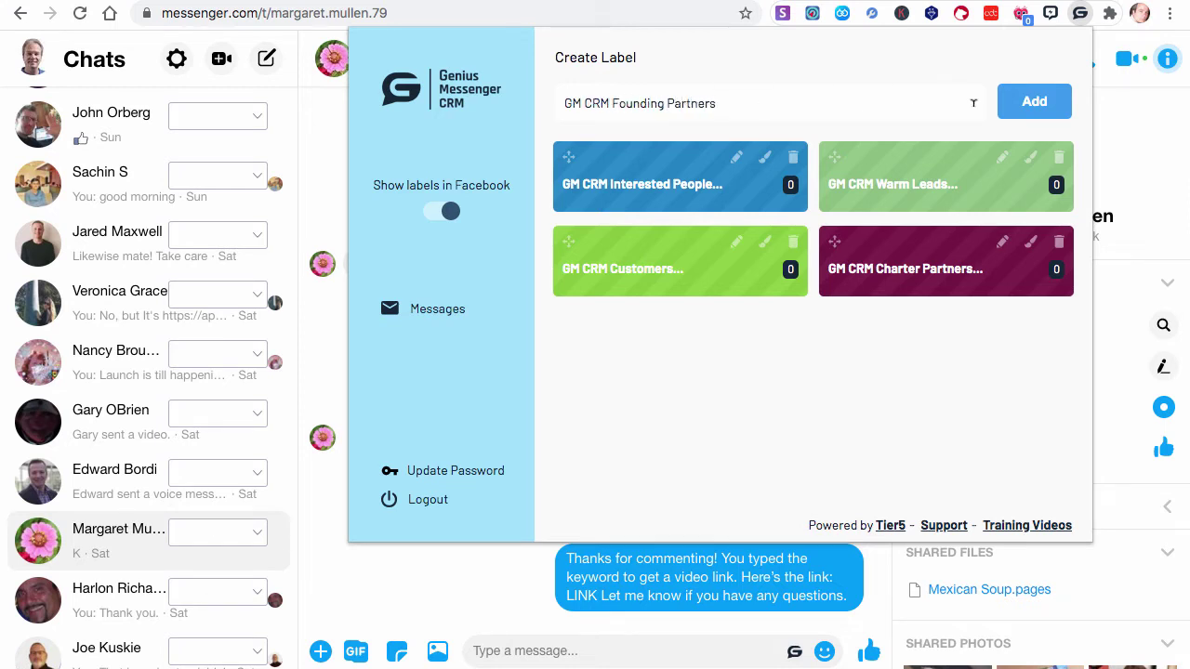
left_click(1034, 102)
left_click(766, 328)
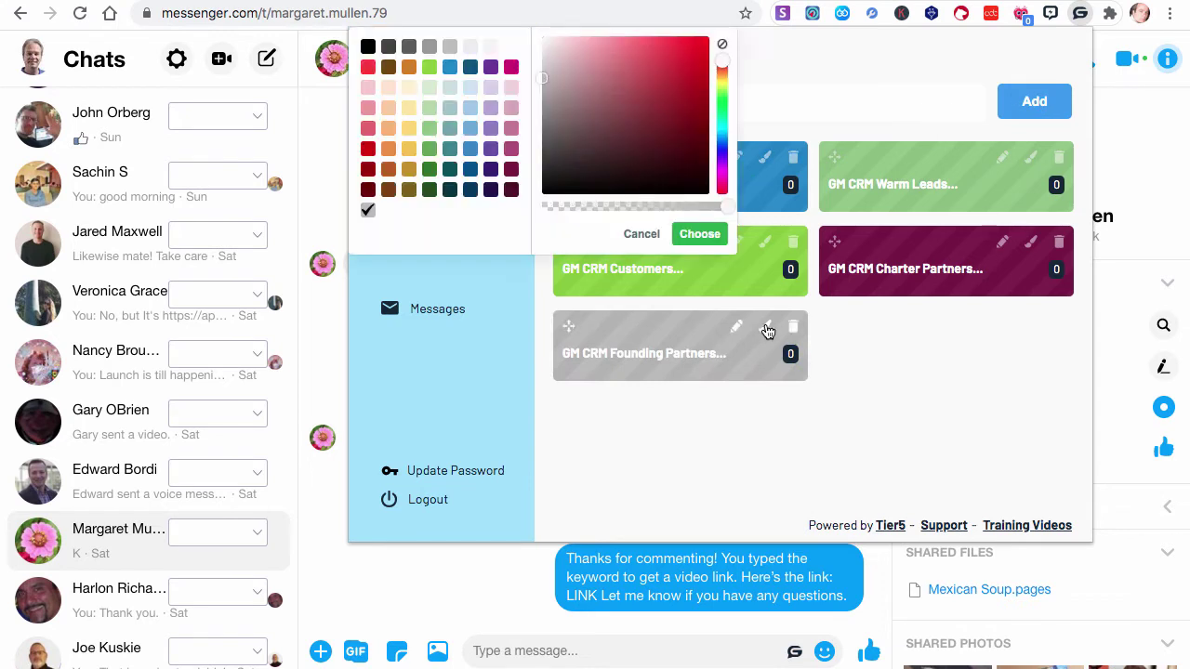
left_click(511, 149)
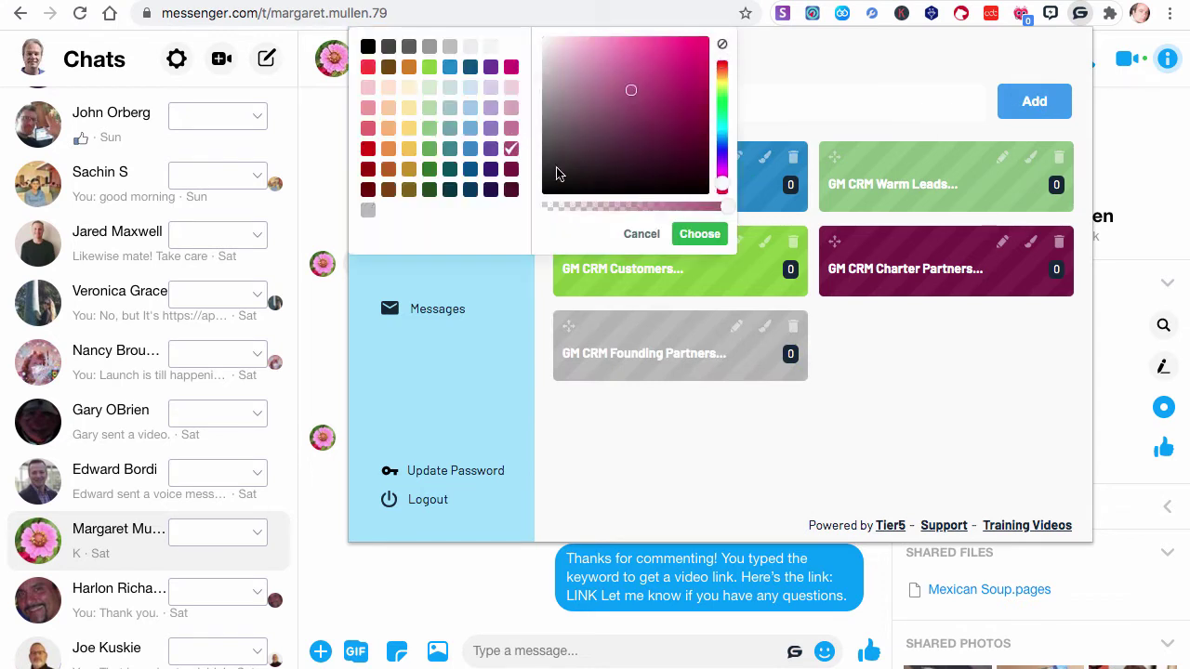
left_click(700, 232)
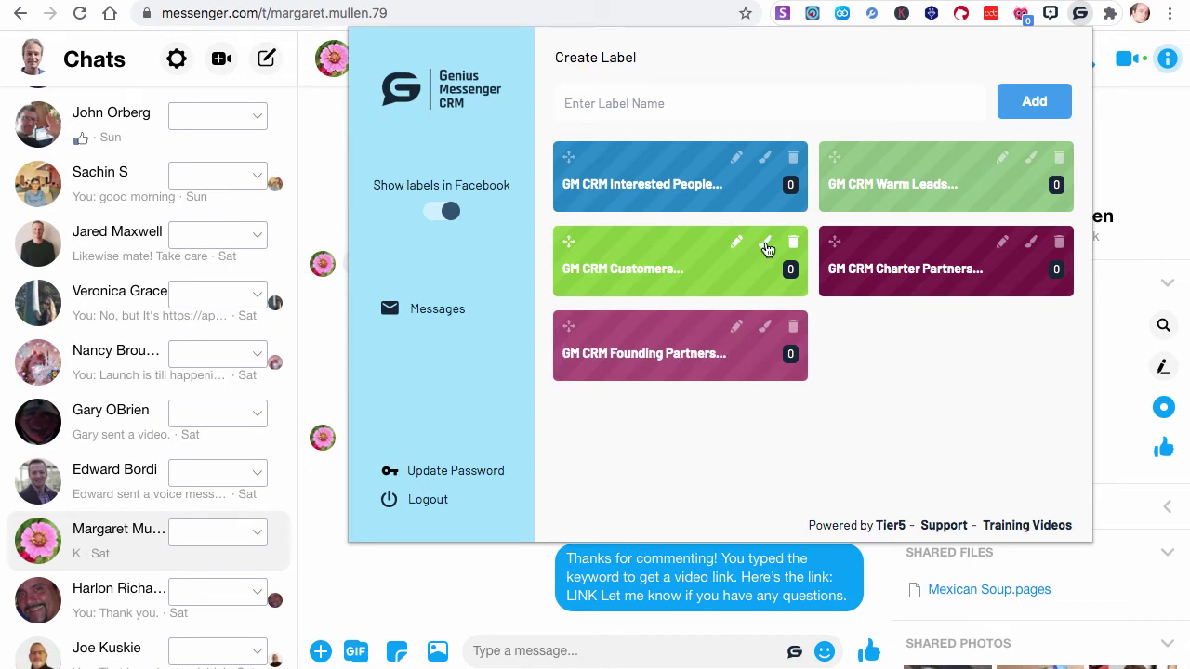
Reorder the labels so Founding Partners comes first and Charter Partners second, ahead of Interested People.
left_click_drag(568, 326, 566, 178)
left_click_drag(566, 321, 817, 160)
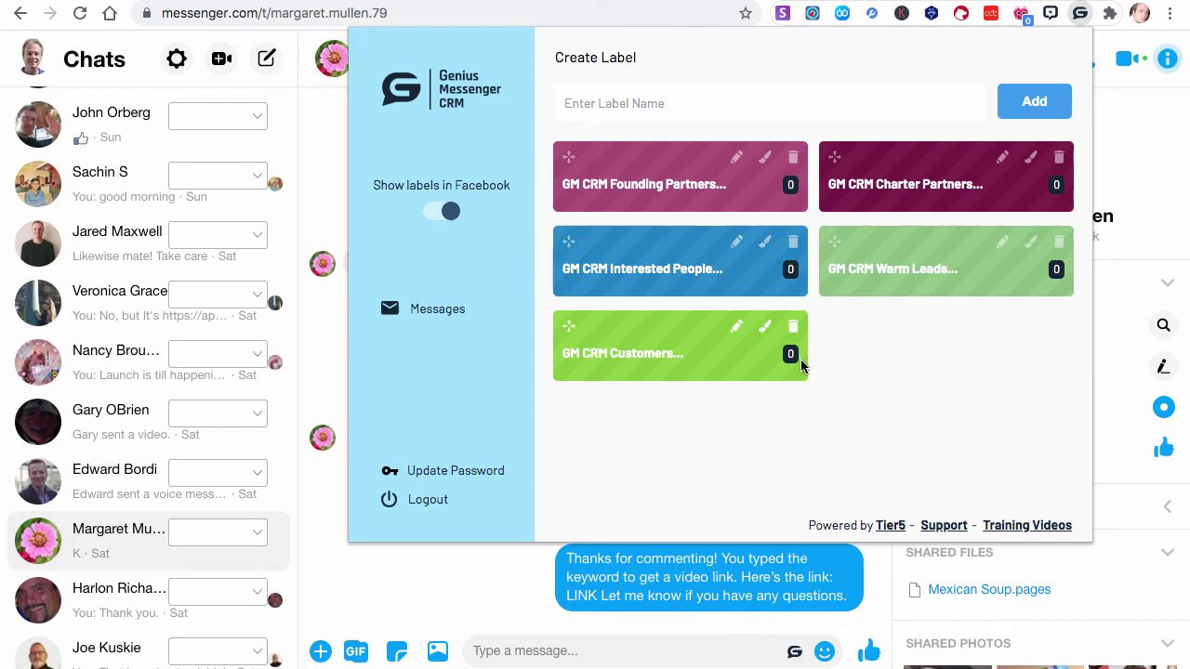
Open the CRM's full-page messages area and display its Labels board.
left_click(446, 312)
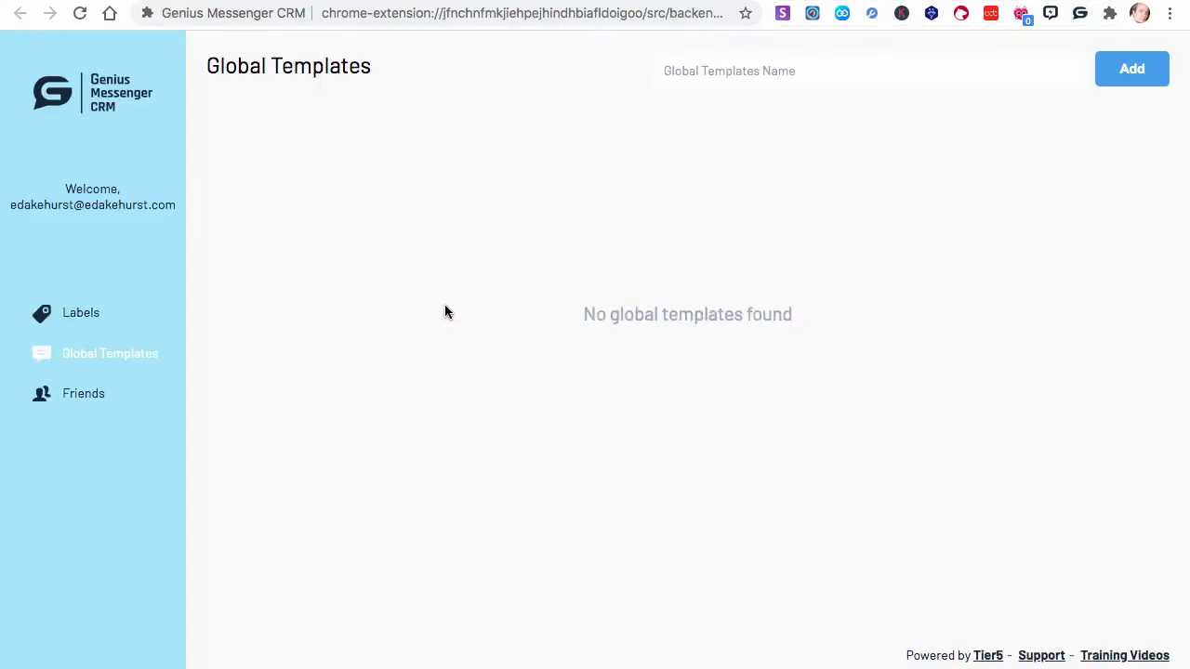
left_click(91, 322)
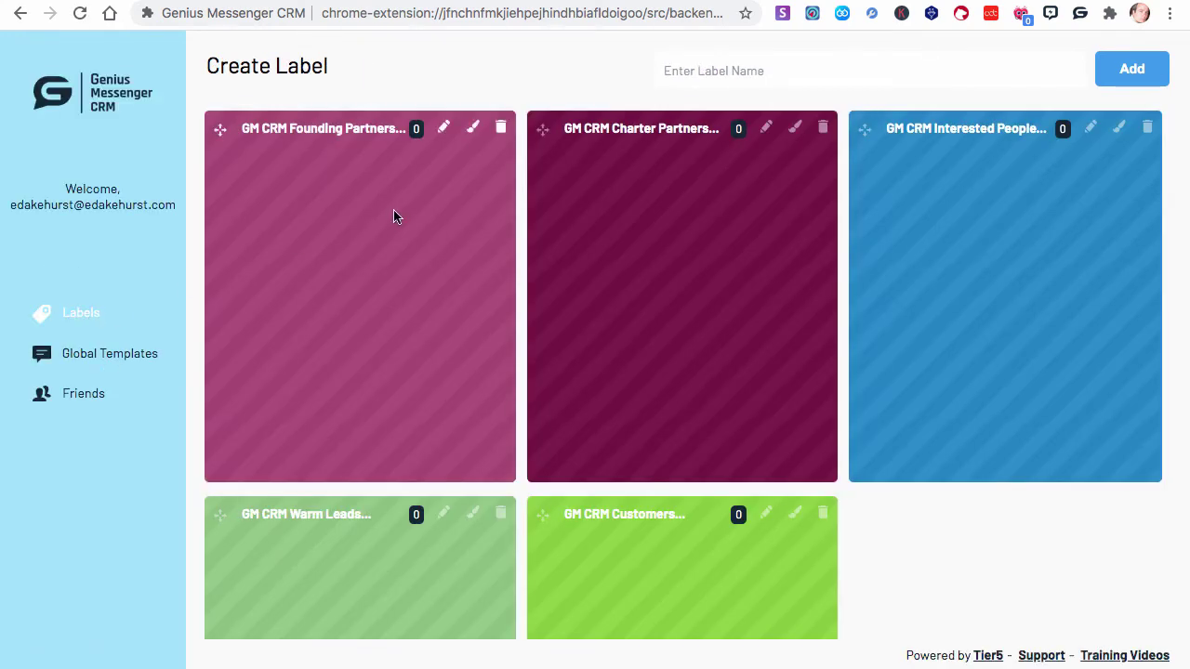
left_click_drag(219, 129, 381, 128)
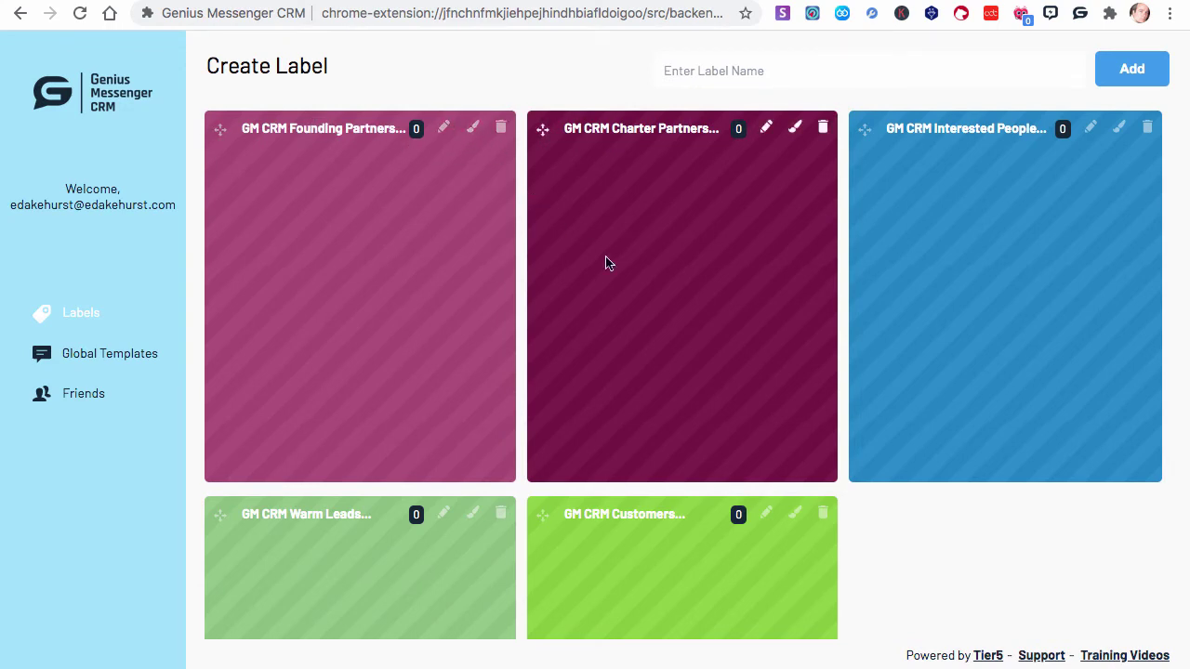
scroll(608, 263, "down", 3)
scroll(605, 259, "up", 3)
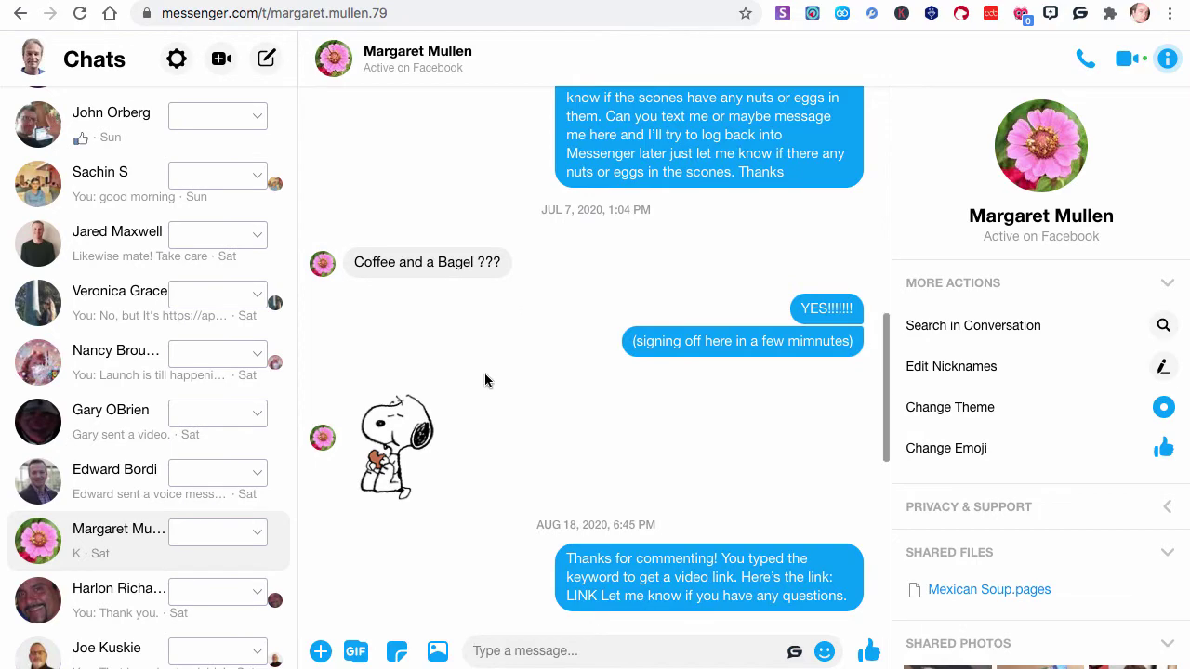
Switch to the Messenger chat list and assign the GM CRM Charter Partners label to the first chat.
scroll(191, 385, "up", 10)
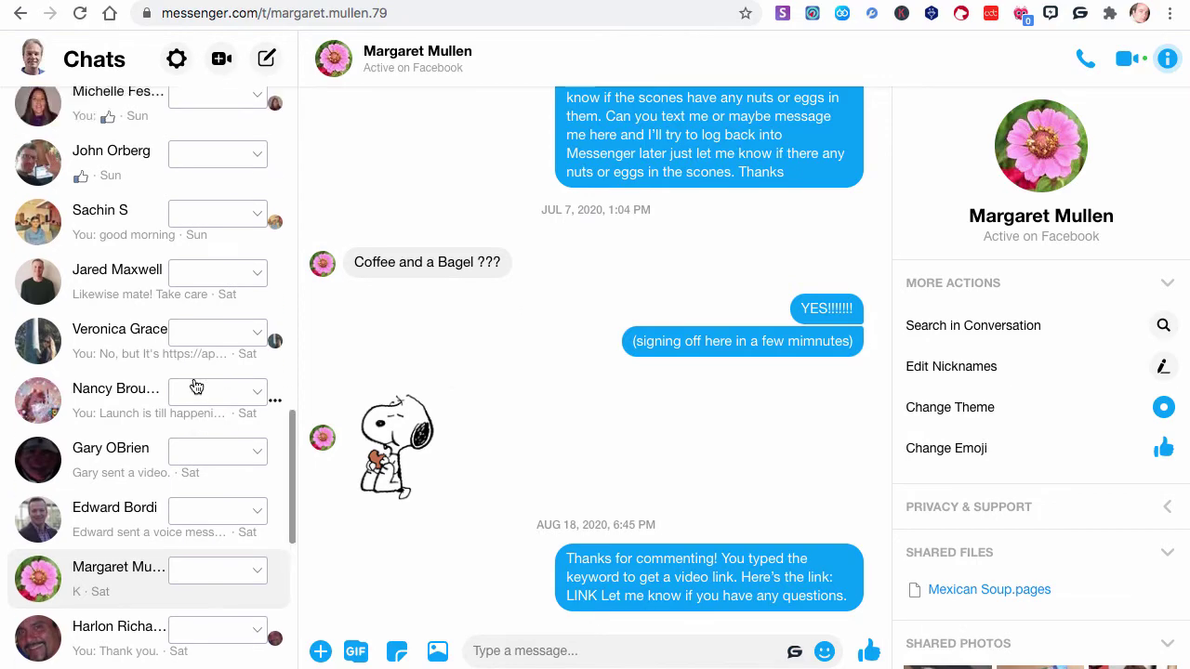
scroll(193, 387, "up", 1)
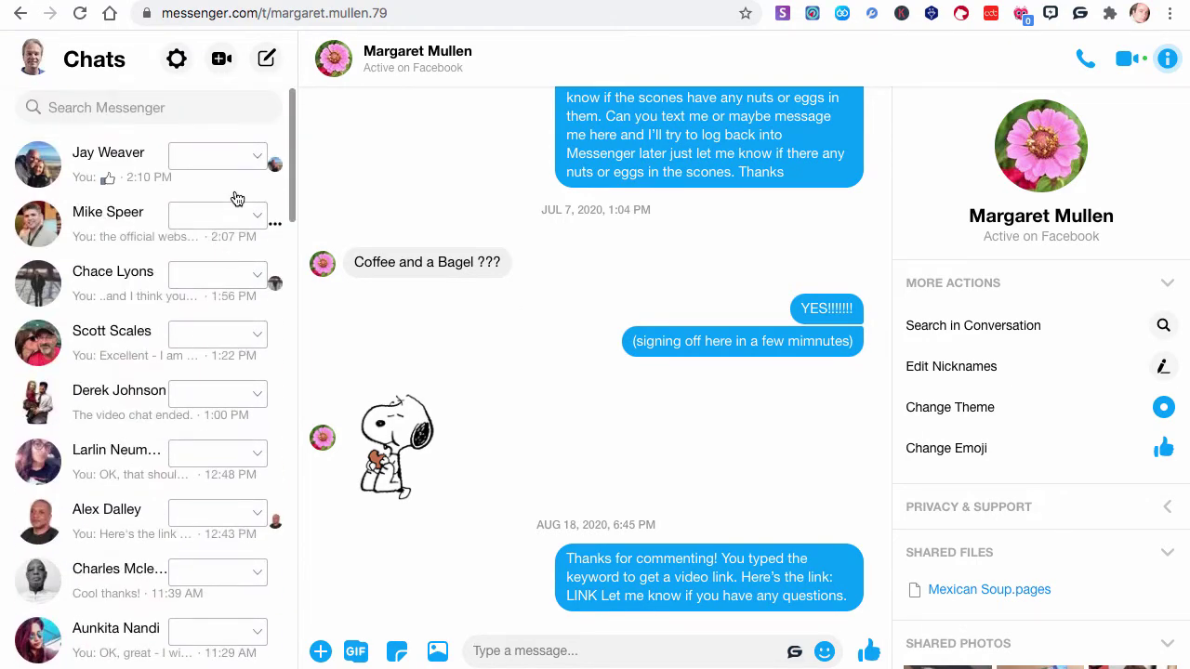
left_click(260, 161)
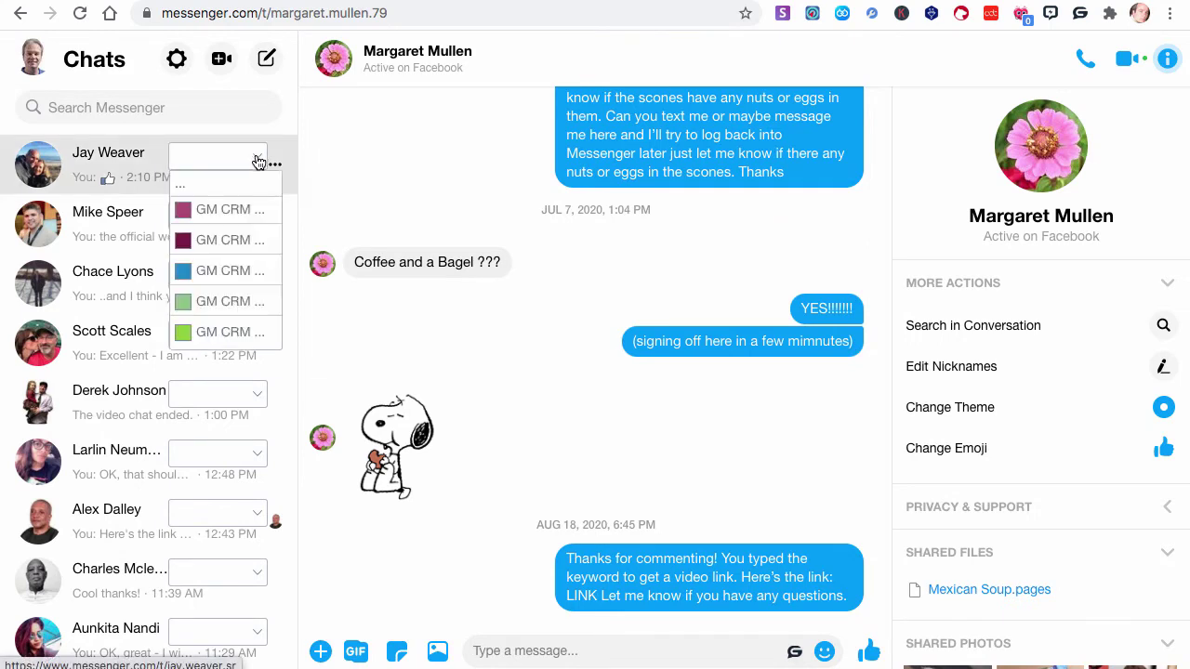
left_click(217, 241)
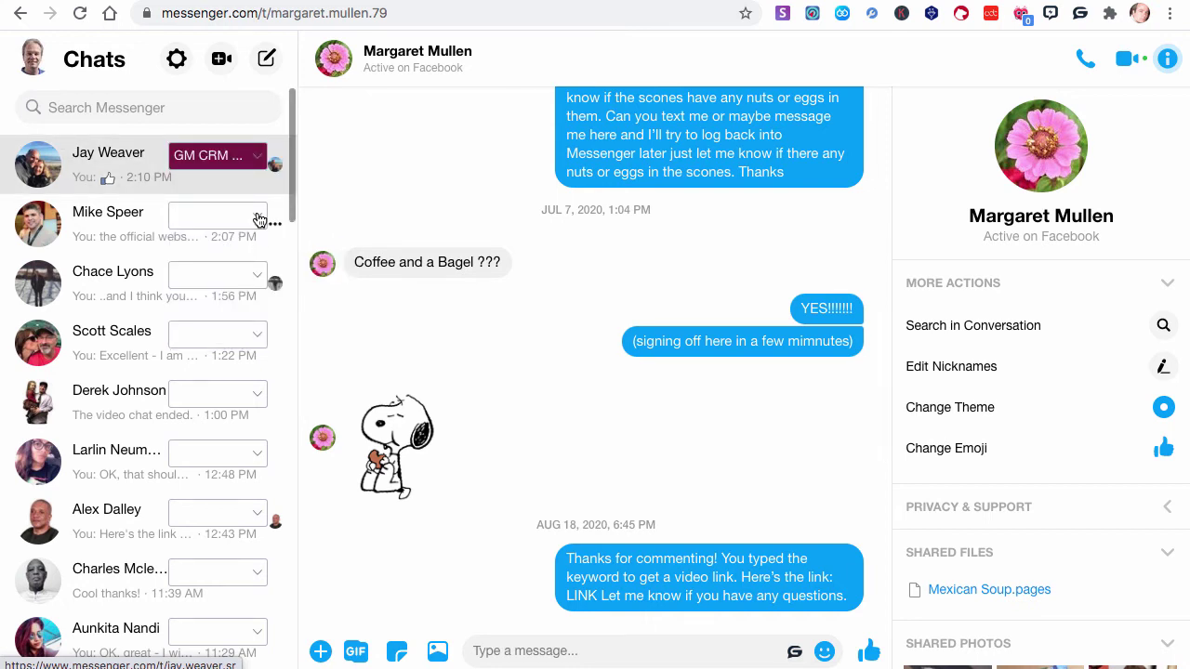
Assign the GM CRM Founding Partners label to the second, third and fourth chats in the list.
left_click(258, 218)
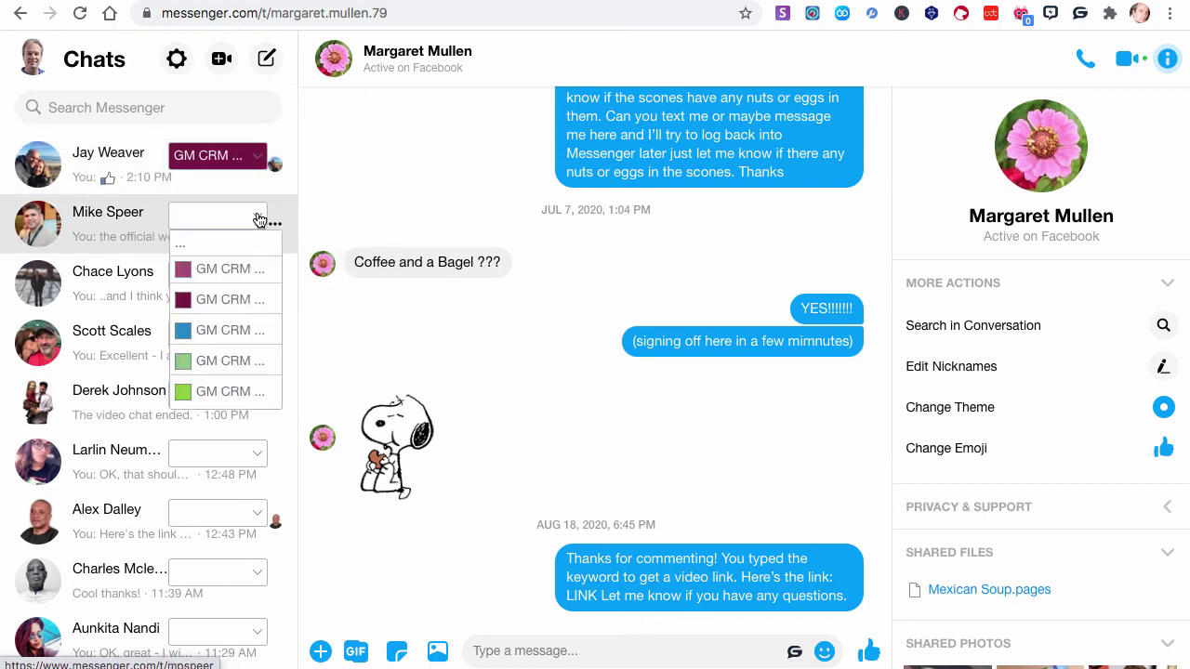
left_click(231, 270)
left_click(259, 282)
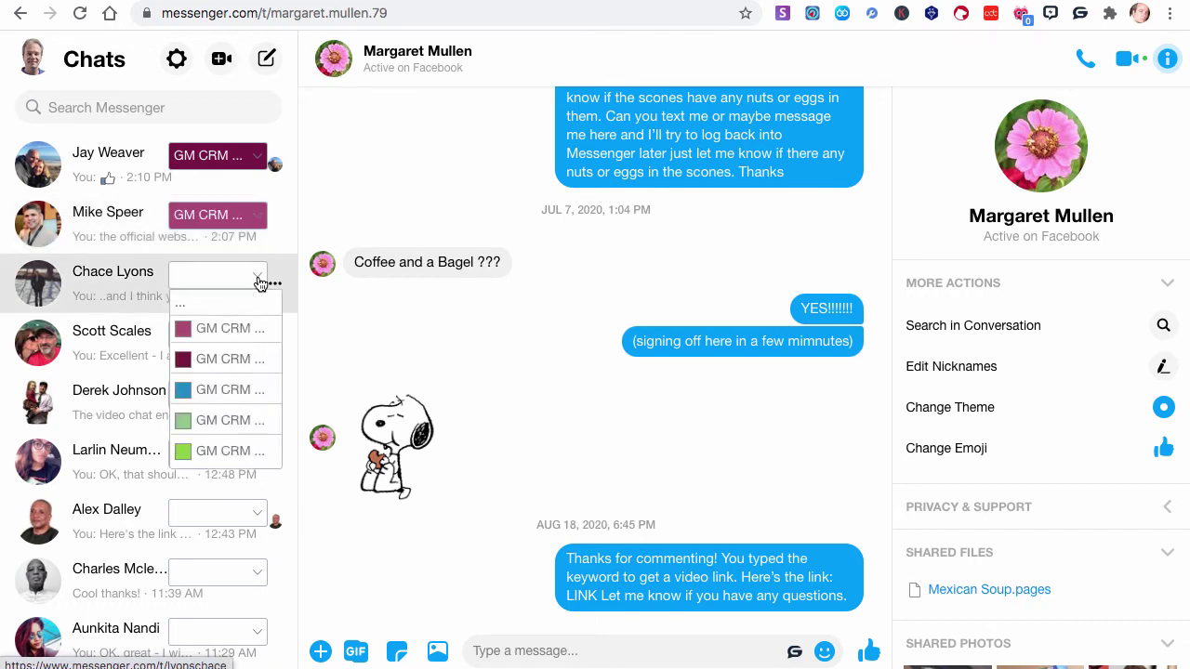
left_click(253, 333)
left_click(257, 344)
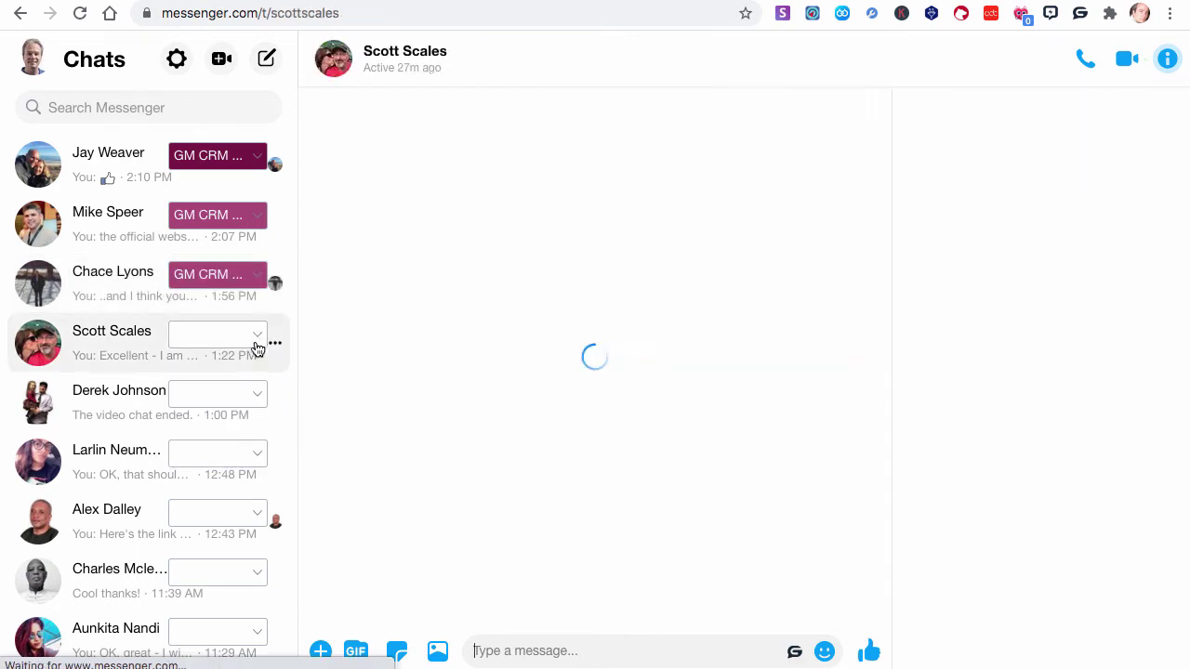
left_click(257, 336)
left_click(249, 387)
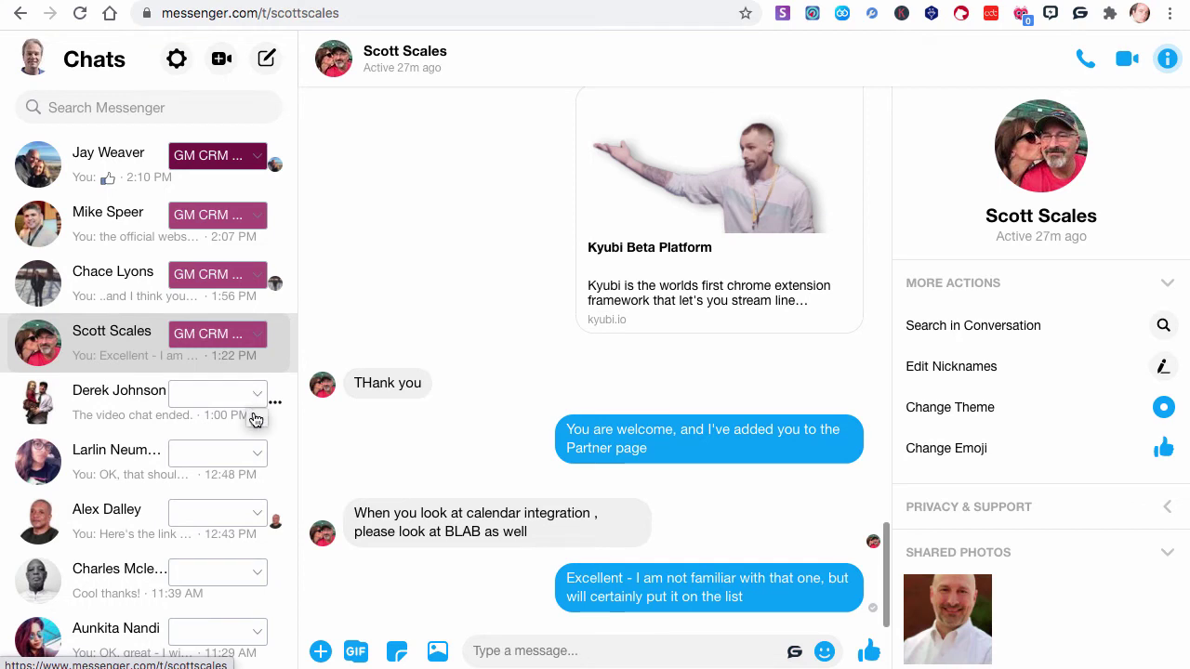
Assign the GM CRM Charter Partners label to the fifth and sixth chats in the list.
left_click(256, 400)
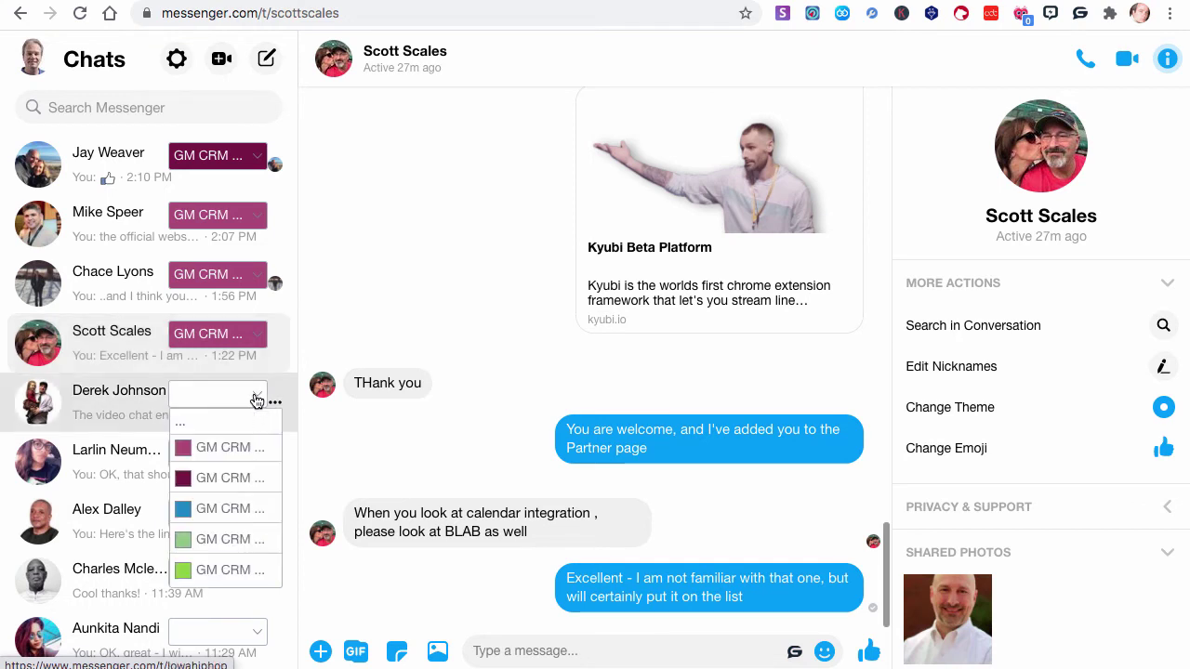
left_click(223, 478)
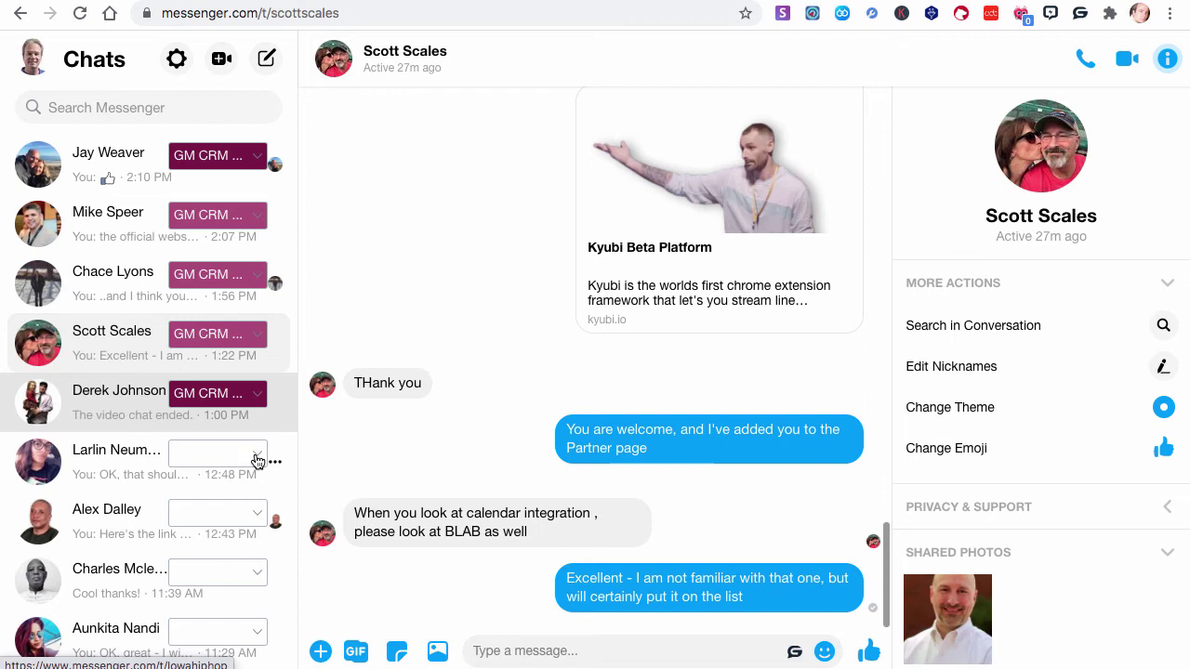
left_click(257, 457)
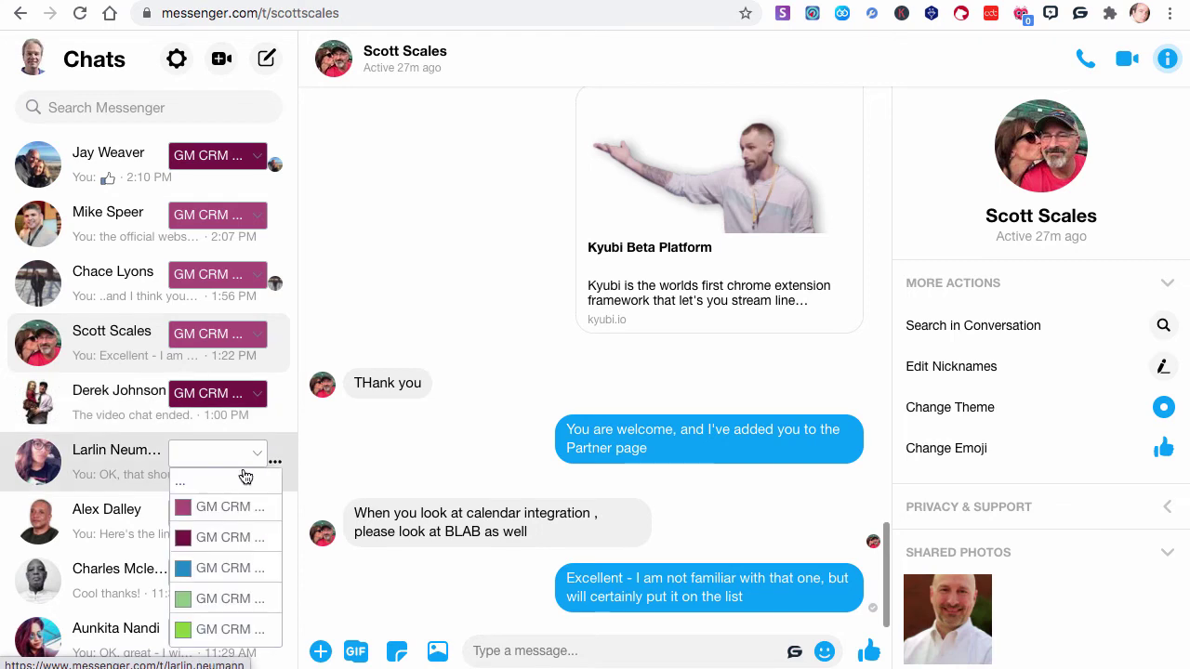
left_click(220, 539)
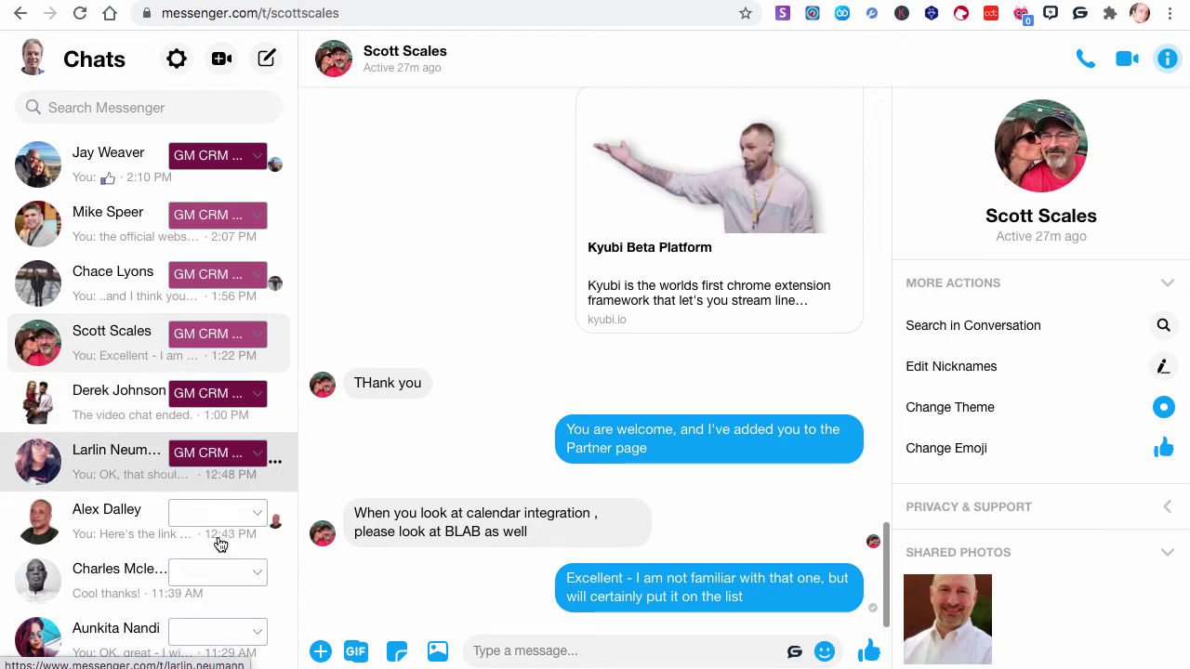
Change the sixth chat's label to GM CRM Founding Partners.
left_click(273, 461)
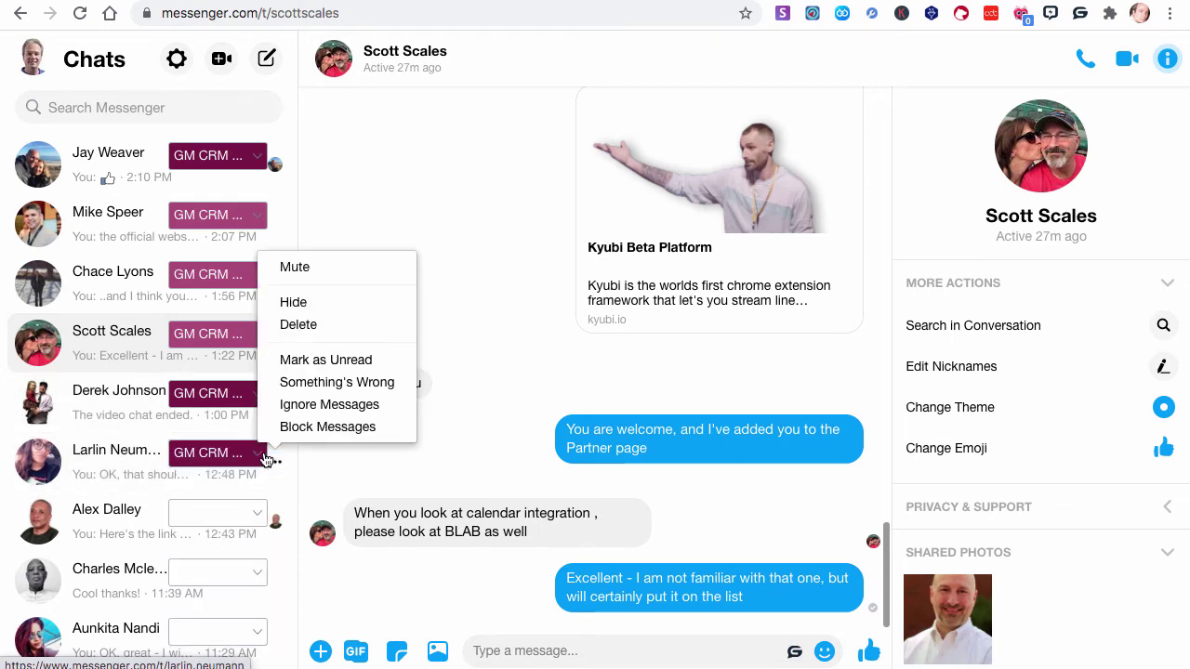
left_click(316, 469)
left_click(256, 457)
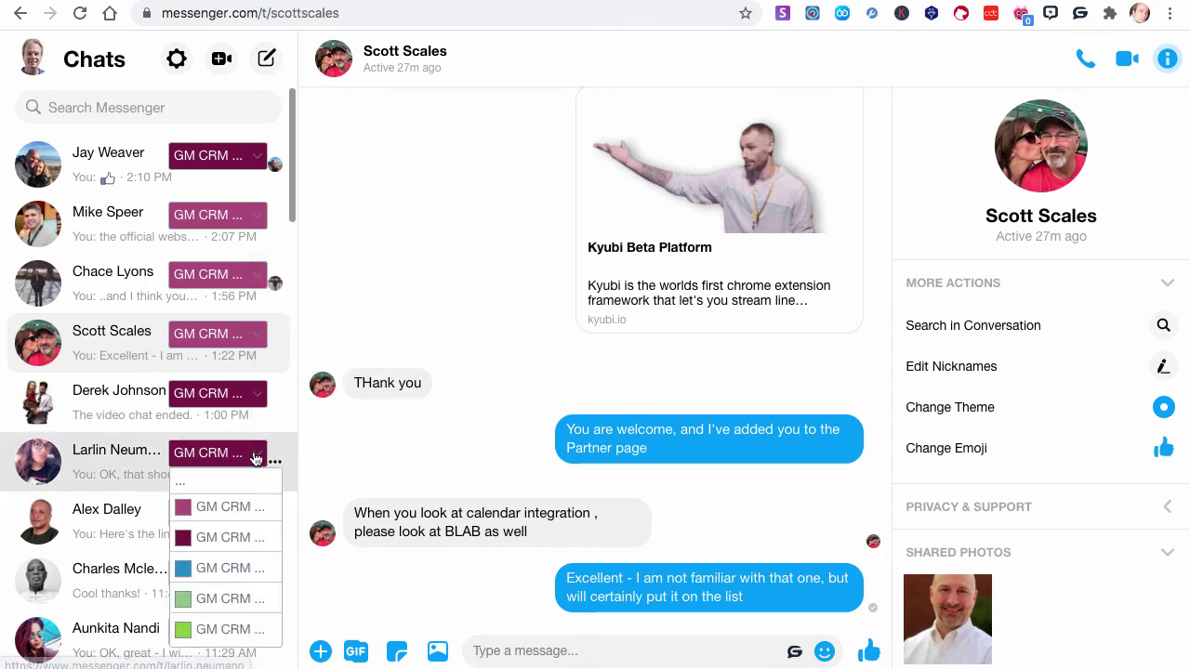
left_click(220, 506)
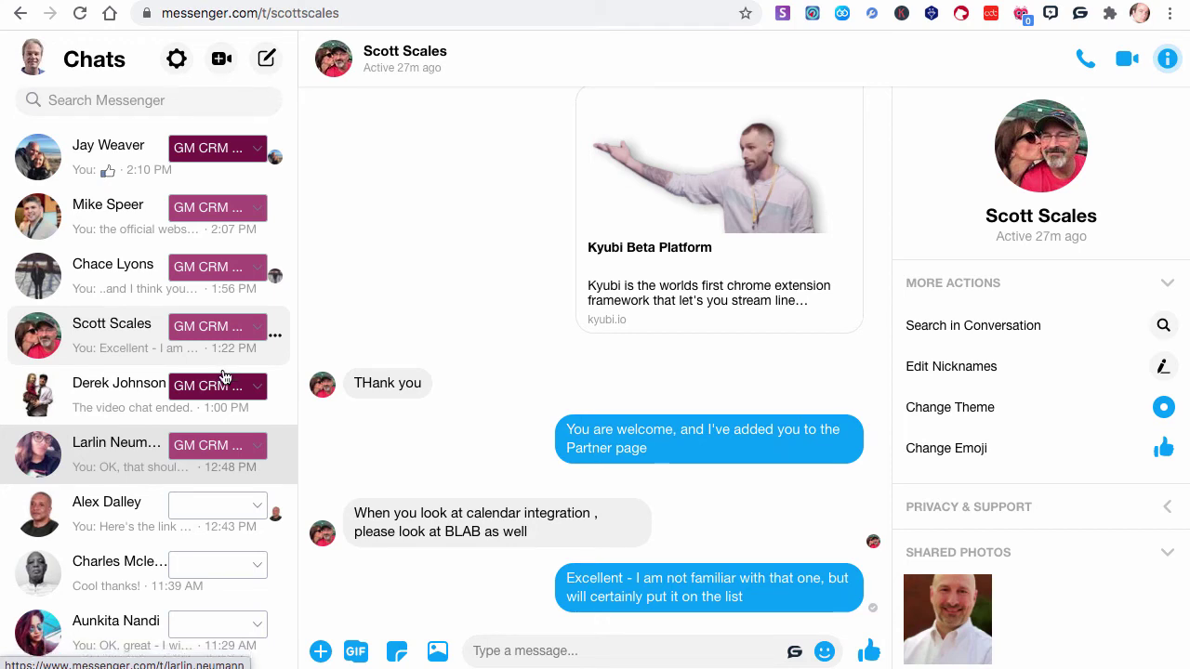
Assign the GM CRM Customers label to the eighth chat in the list, skipping the seventh.
scroll(225, 381, "down", 2)
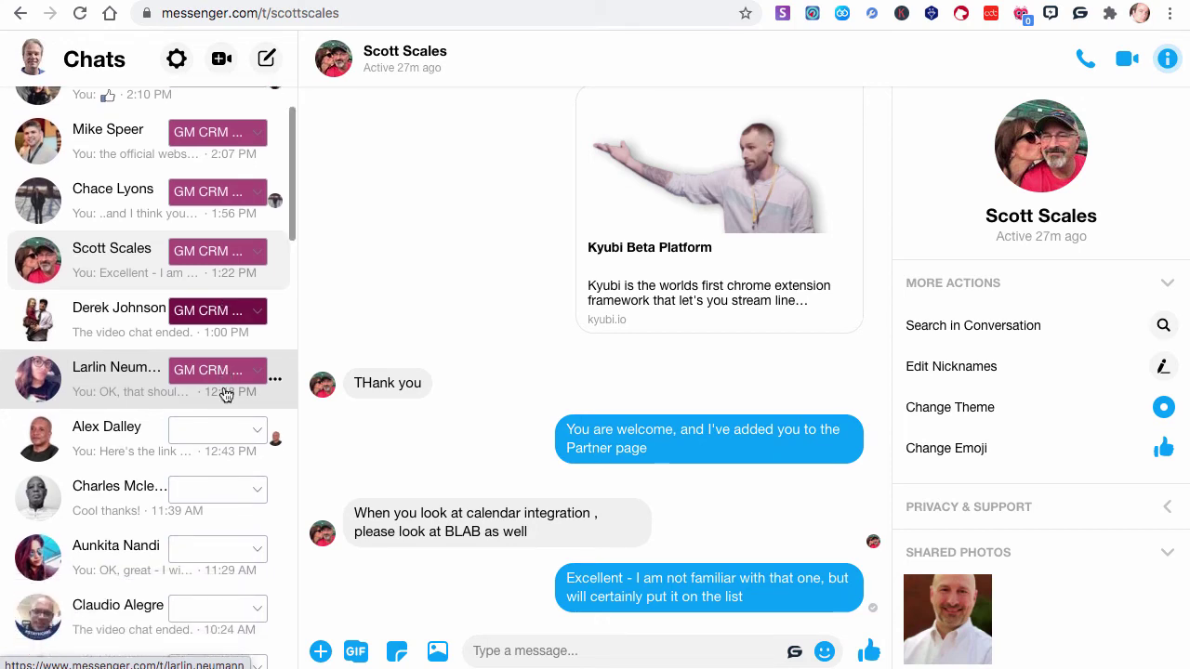
left_click(259, 492)
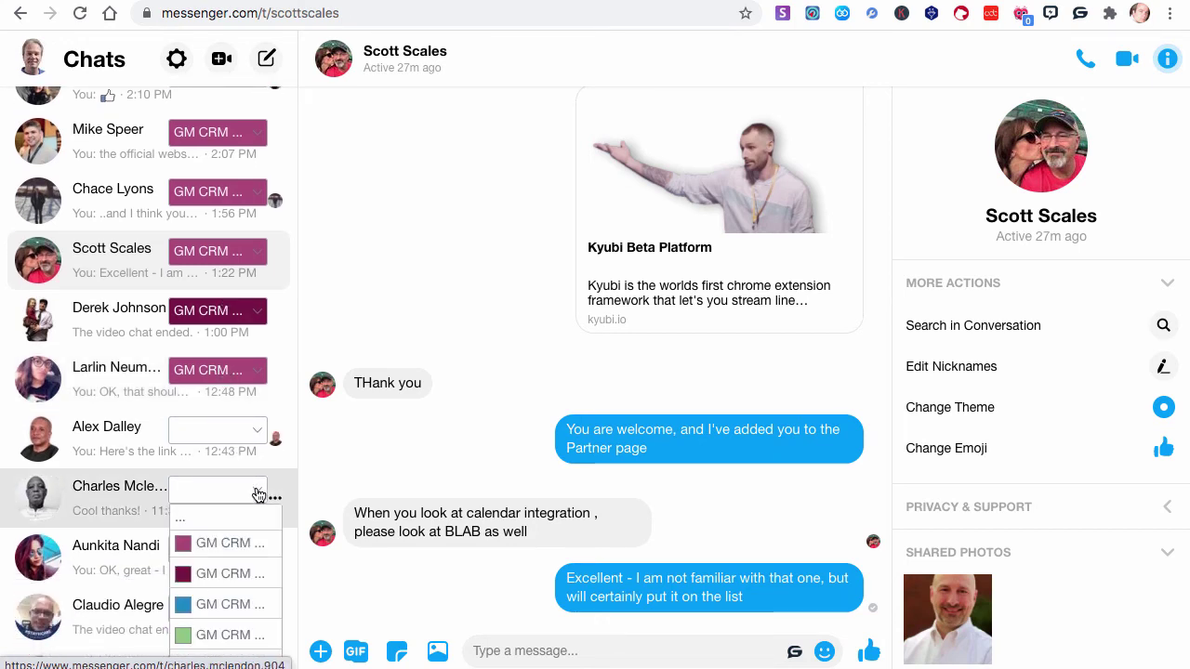
scroll(230, 640, "down", 1)
left_click(228, 630)
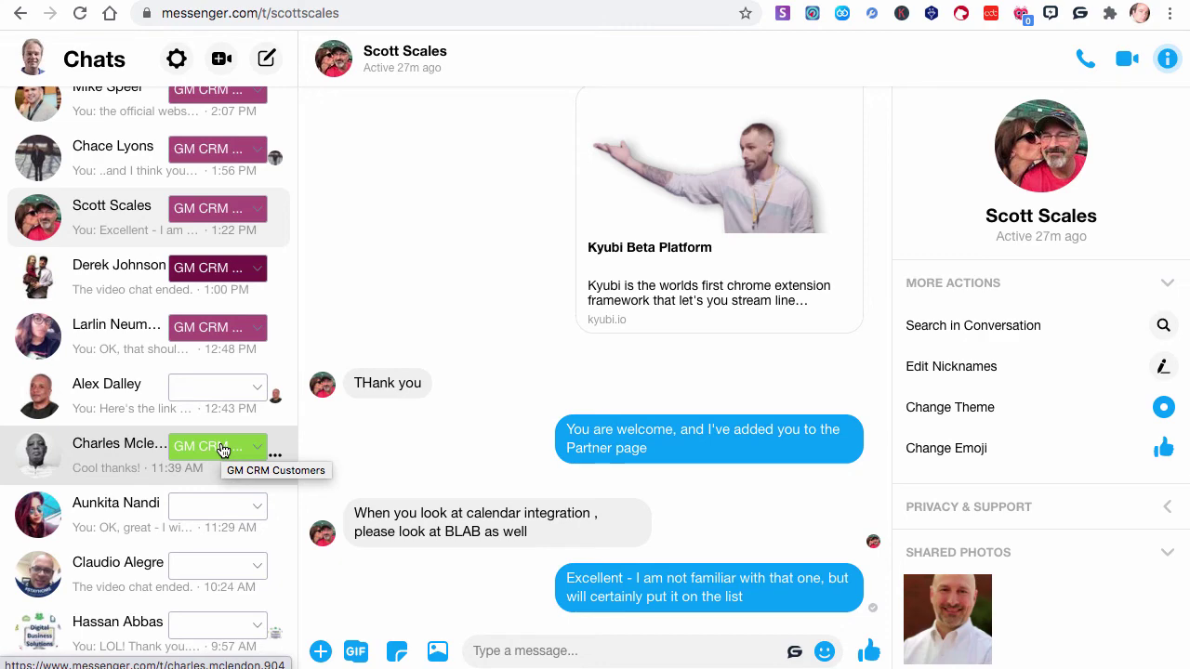
scroll(223, 543, "down", 3)
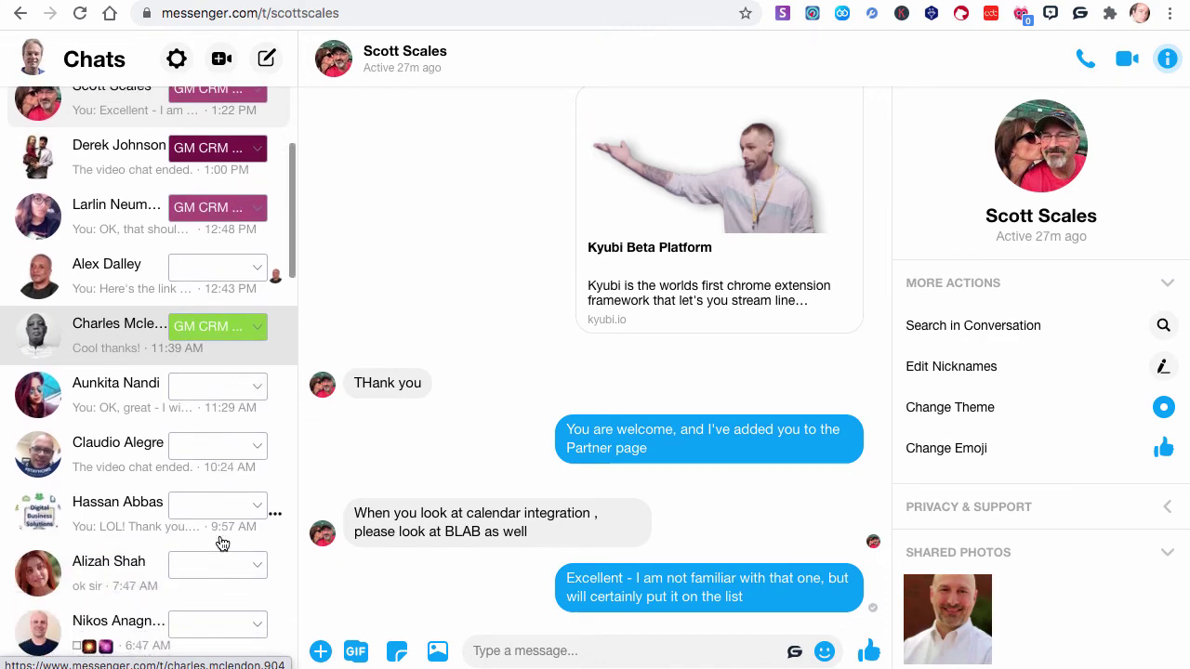
scroll(223, 544, "down", 5)
scroll(224, 544, "up", 10)
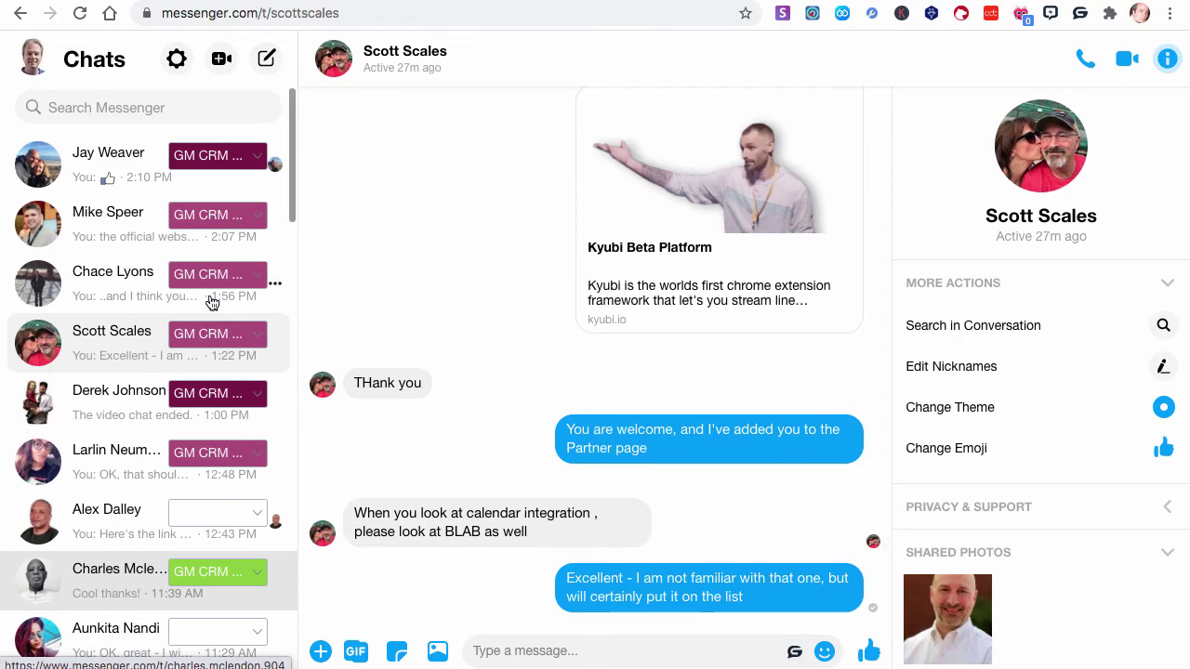
In the CRM extension, move the first contact under Founding Partners to GM CRM Interested People and return to the label overview.
left_click(1081, 13)
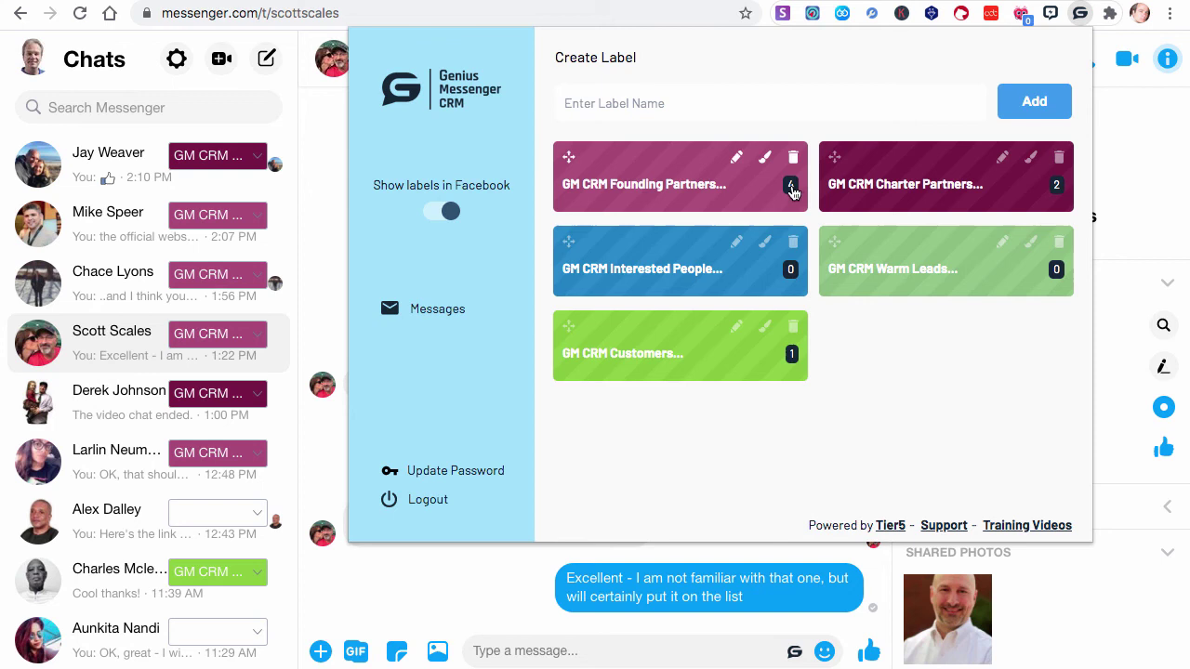
left_click(676, 191)
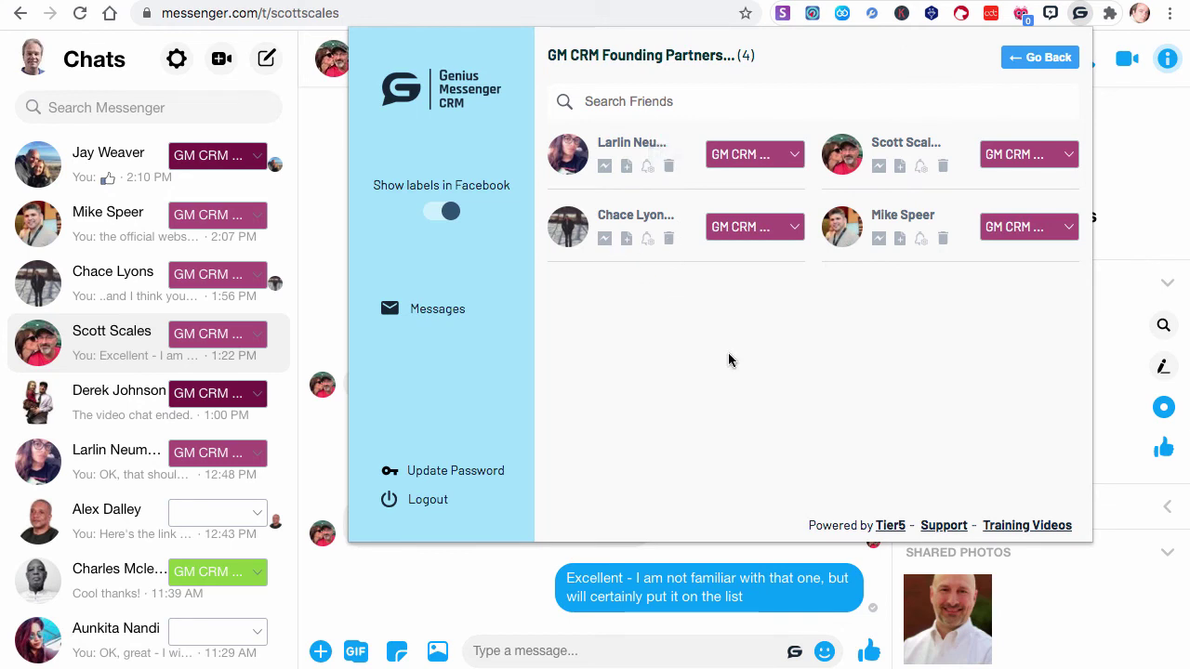
left_click(795, 158)
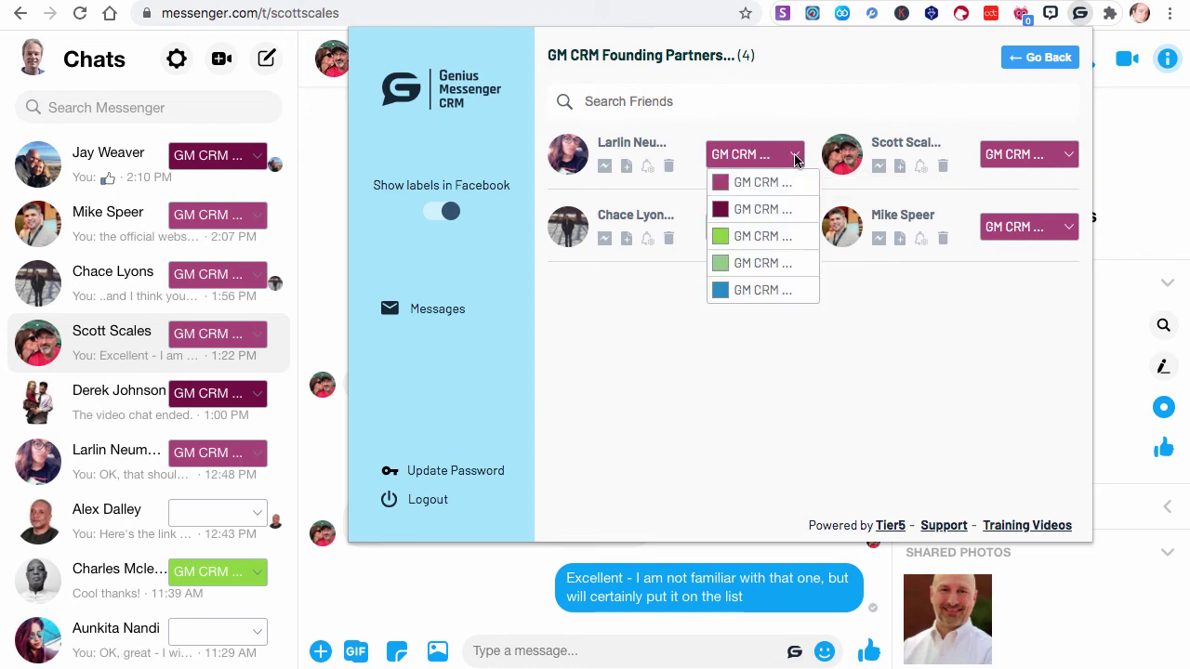
left_click(724, 290)
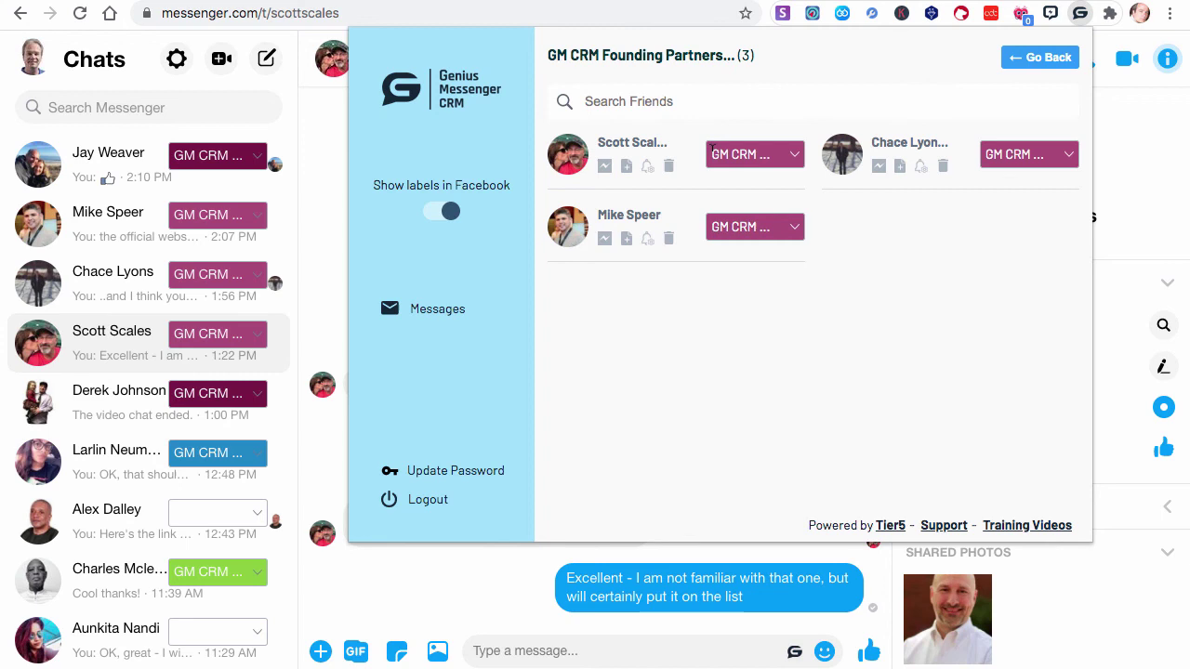
left_click(1052, 57)
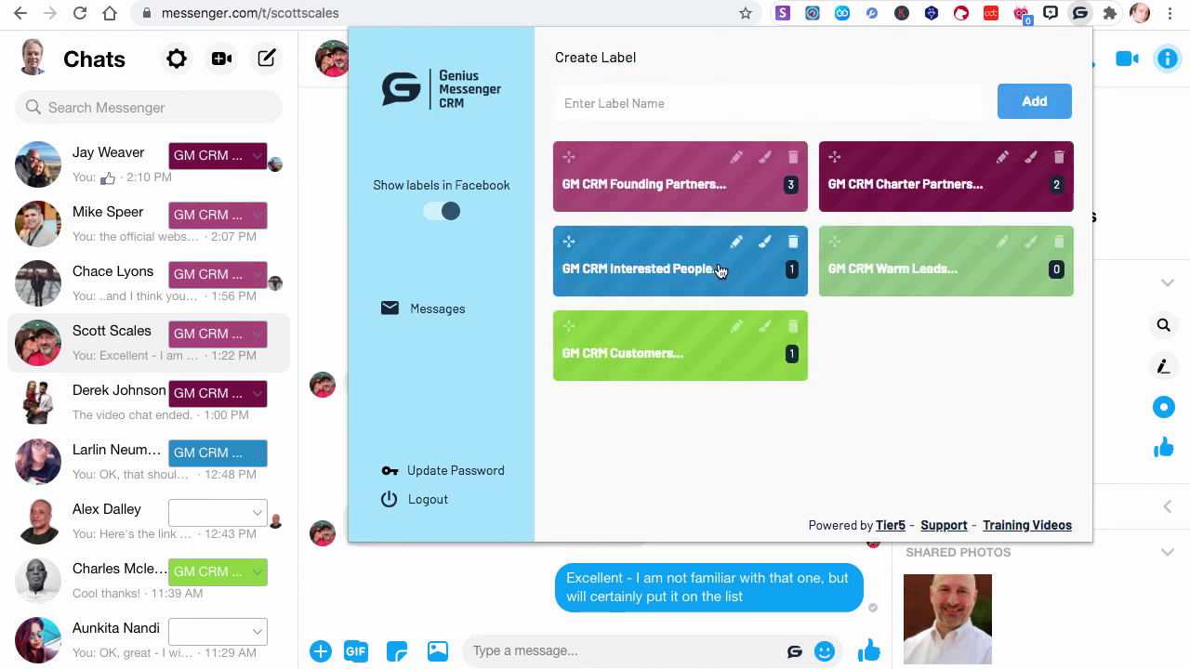
Move the contact under Interested People to GM CRM Warm Leads and return to the label overview.
left_click(671, 275)
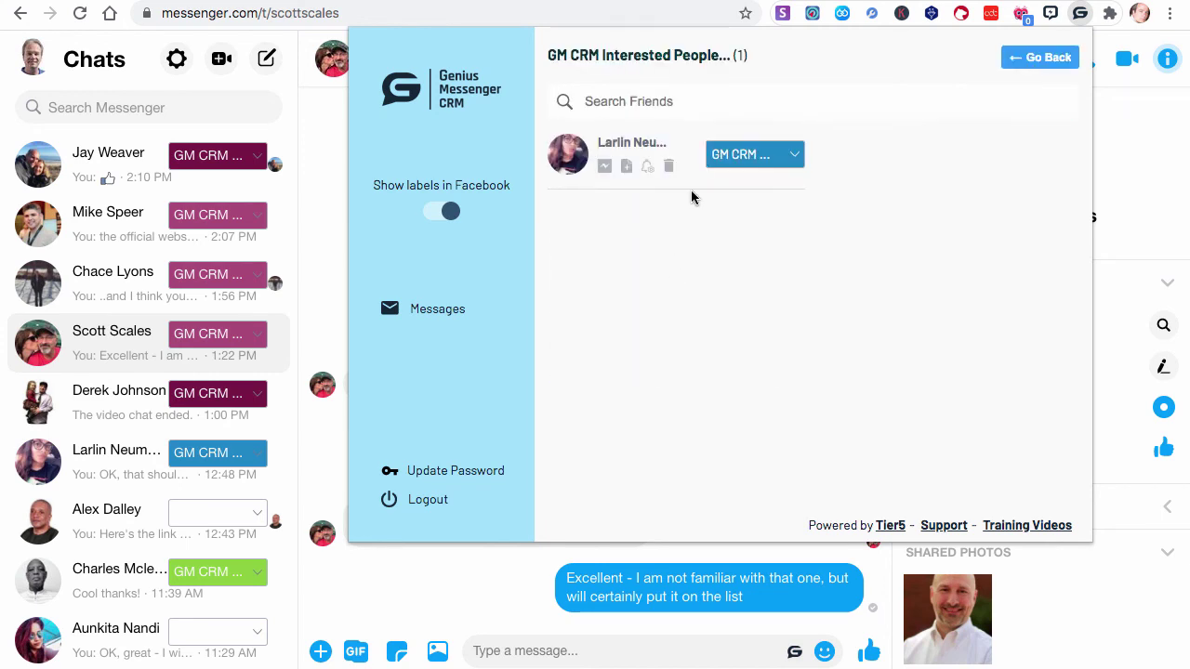
left_click(793, 156)
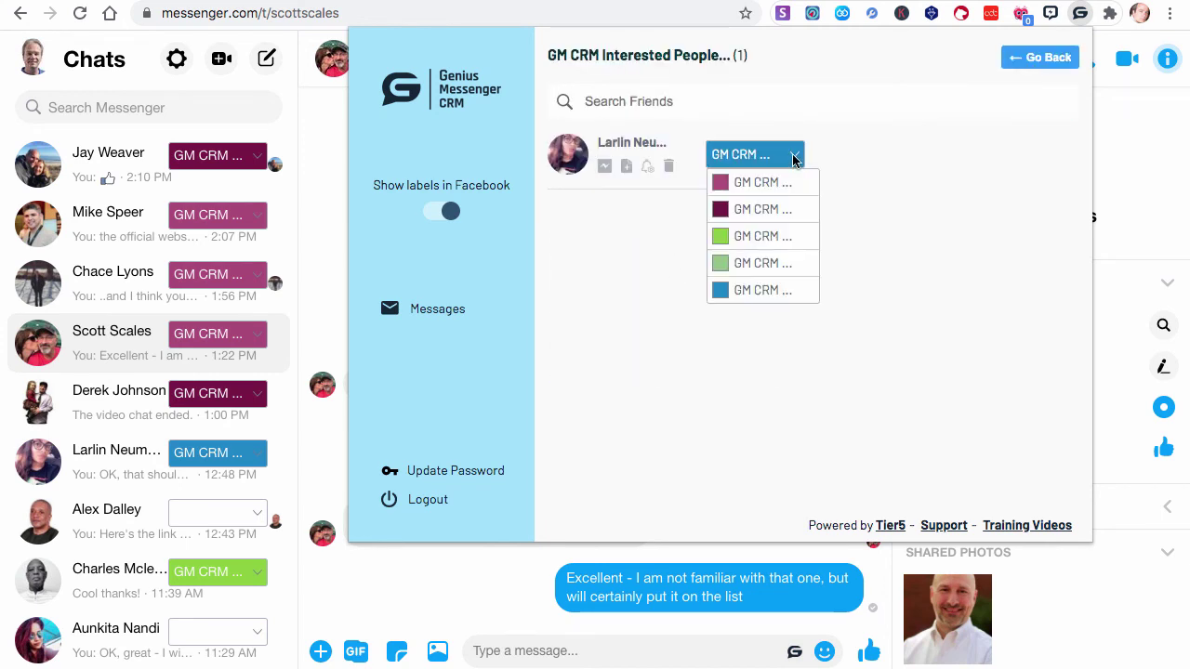
left_click(724, 265)
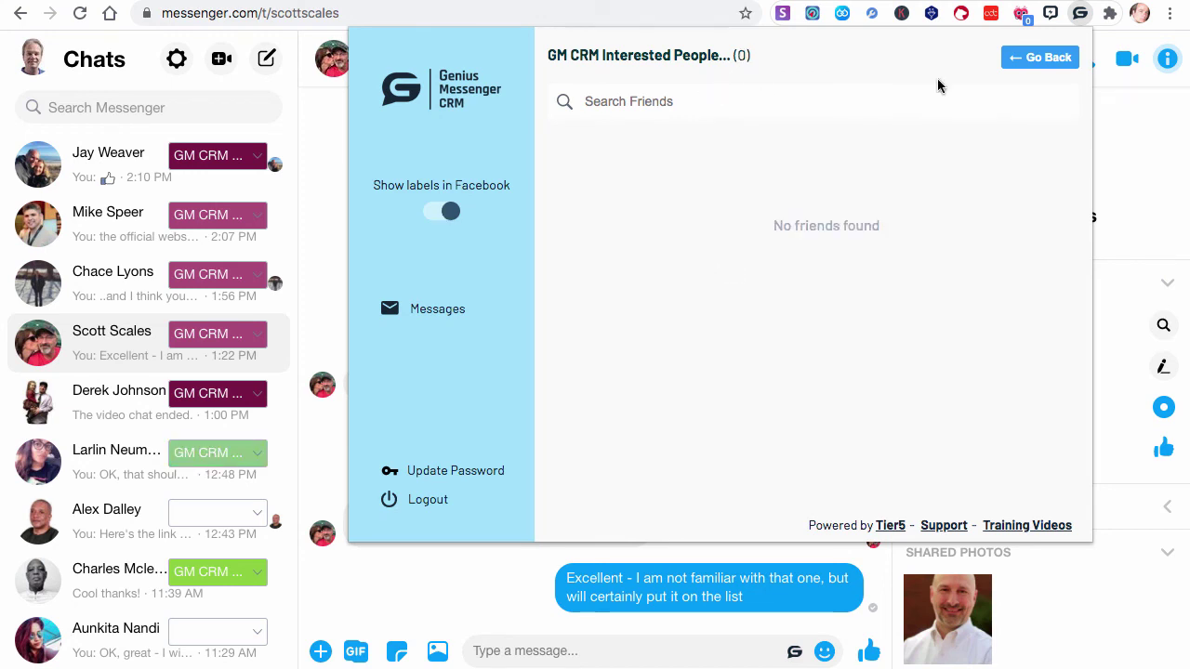
left_click(1061, 63)
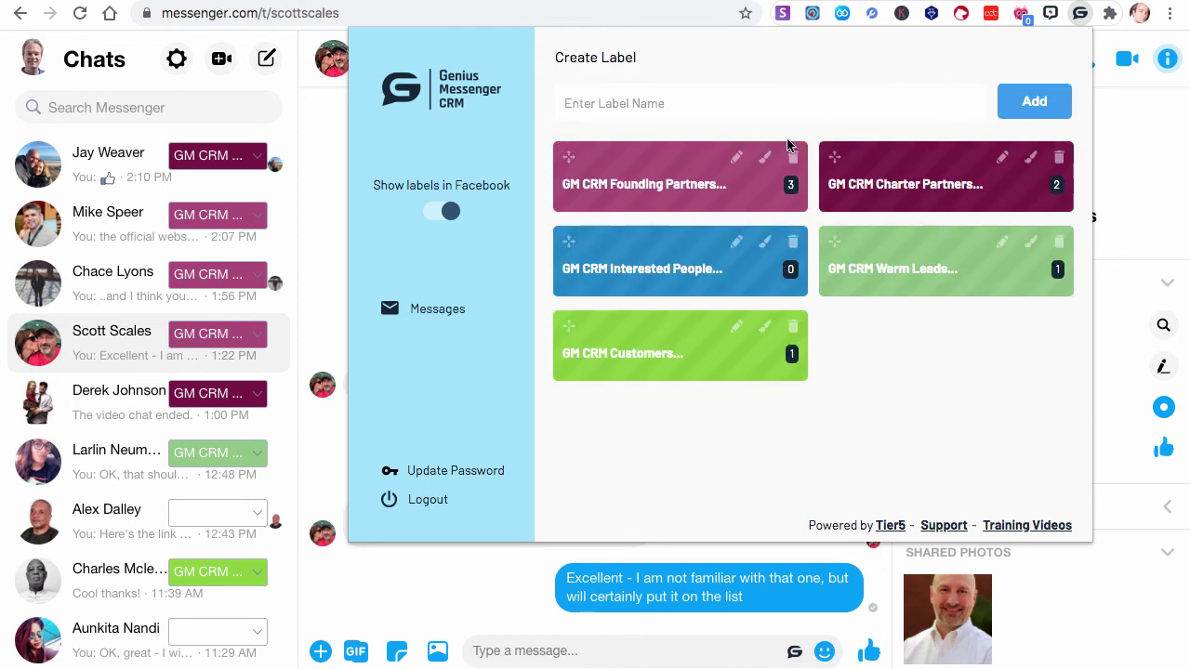
Move the contact under Warm Leads to GM CRM Customers and return to the label overview.
left_click(920, 281)
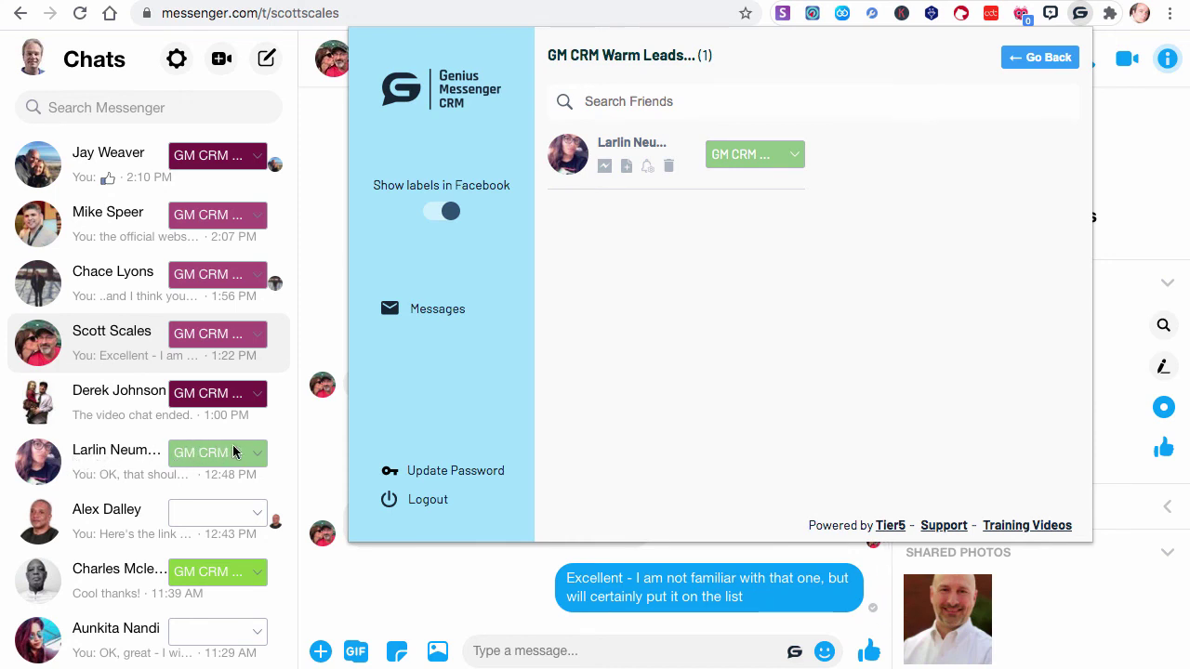
left_click(794, 156)
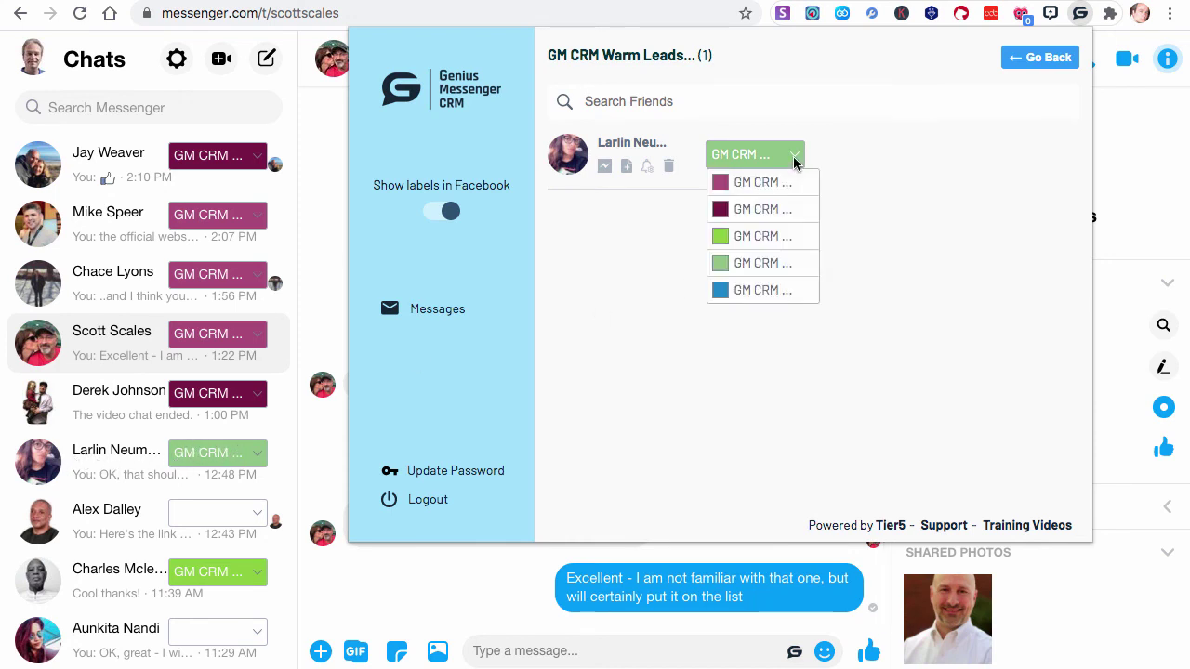
left_click(723, 240)
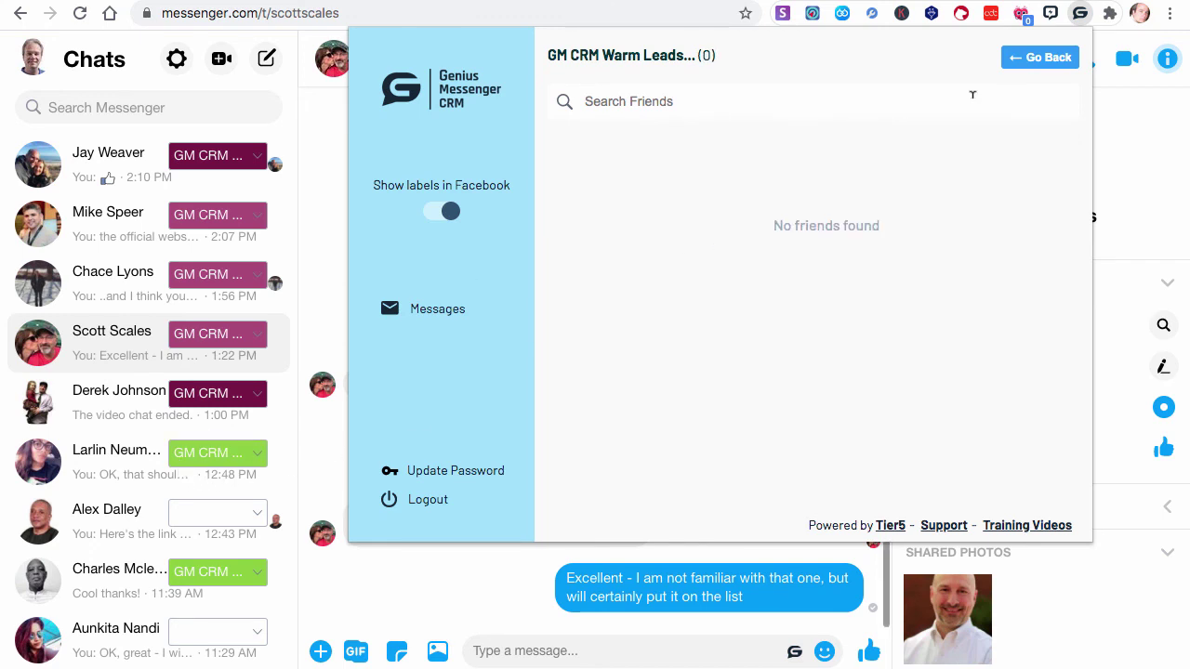
left_click(1034, 64)
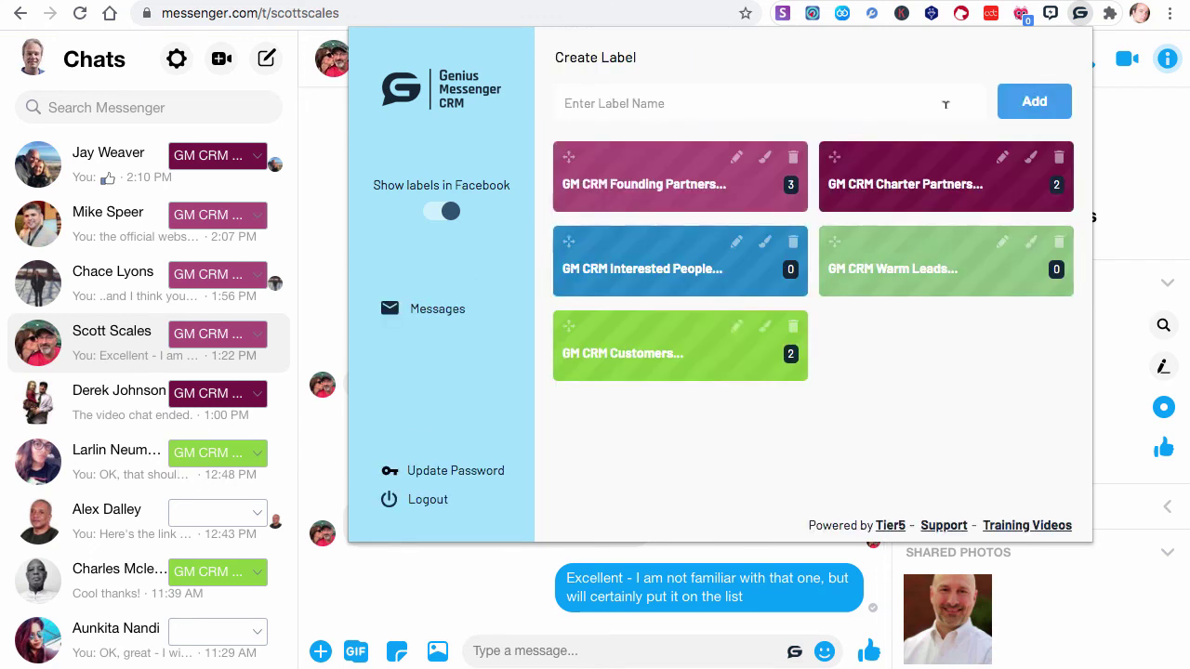
Move the second contact under GM CRM Customers to GM CRM Founding Partners, and review the Founding Partners contacts before returning to the label overview.
left_click(644, 354)
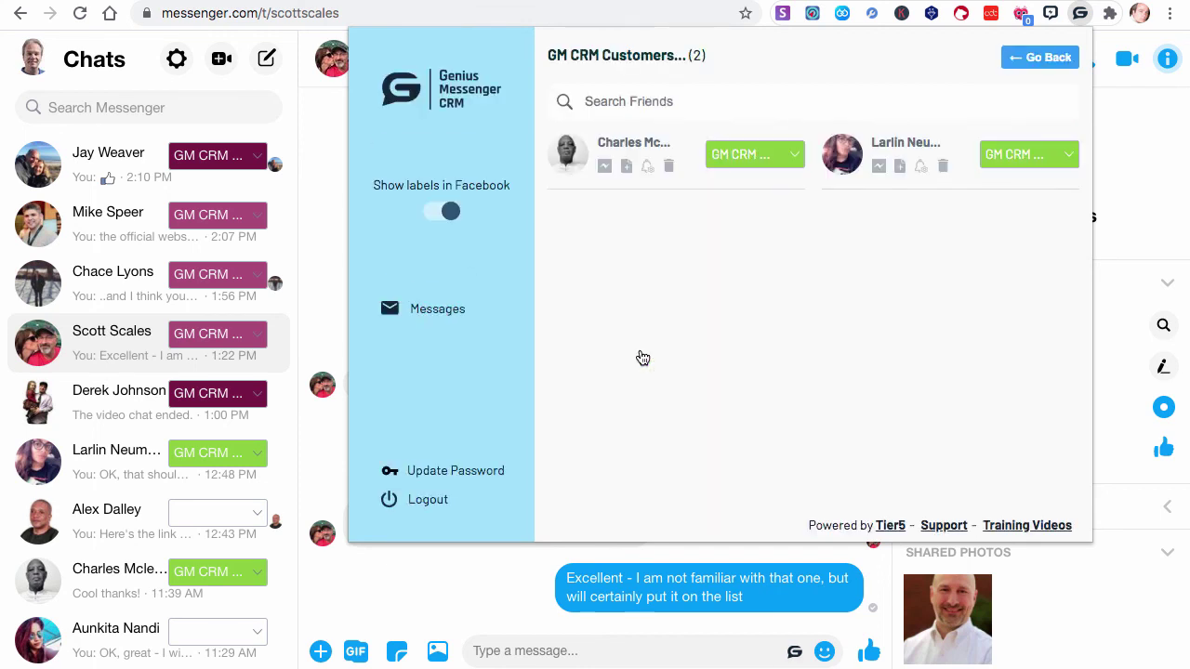
left_click(1066, 158)
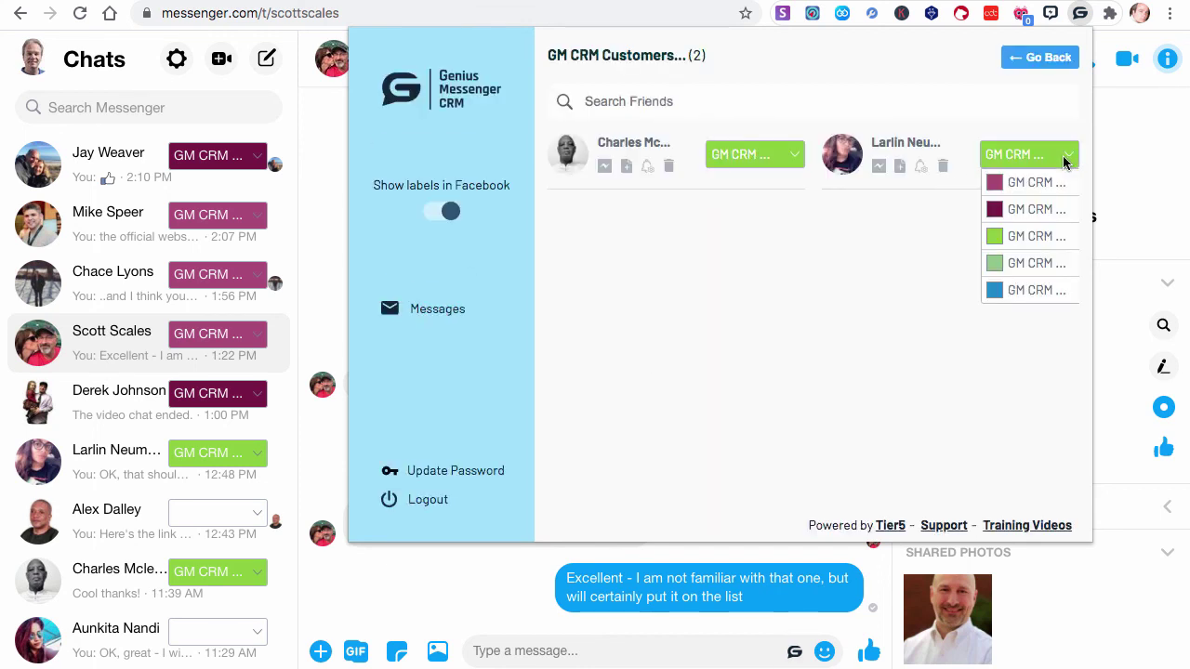
left_click(1019, 184)
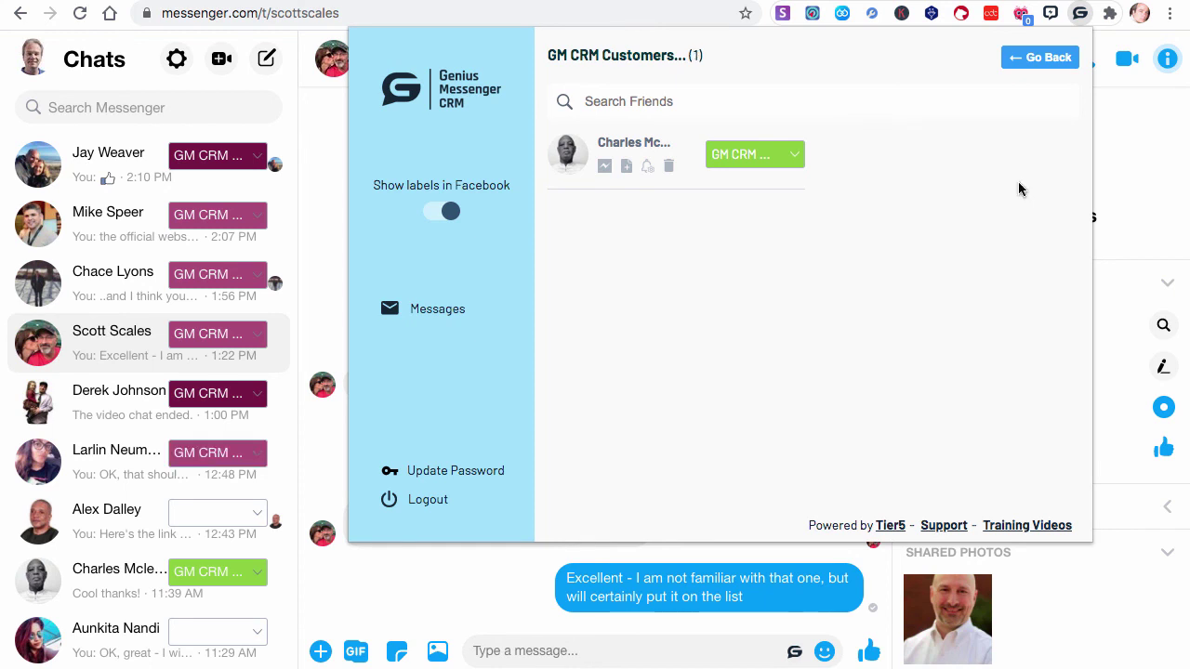
left_click(1054, 73)
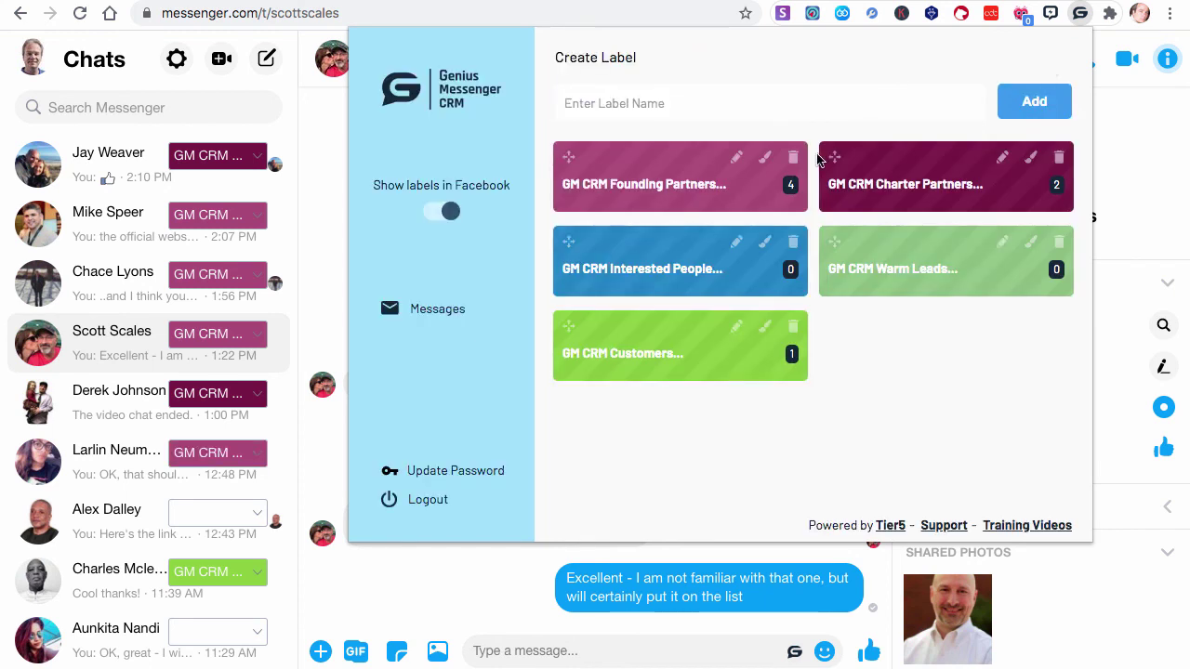
left_click(684, 187)
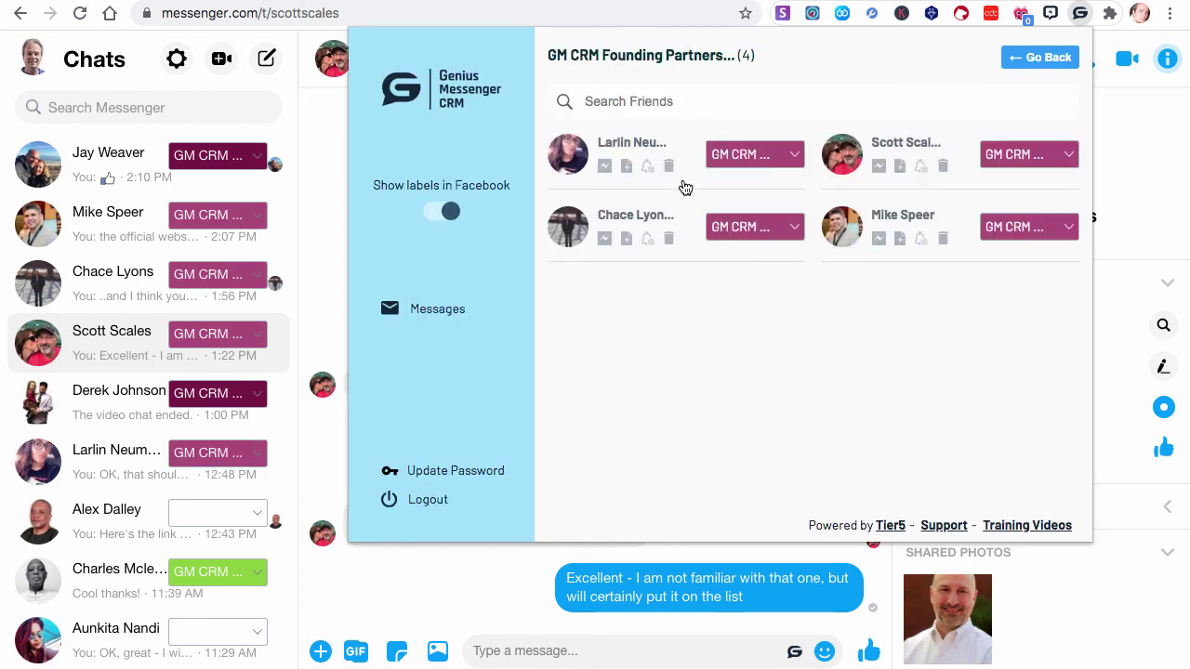
left_click(1041, 60)
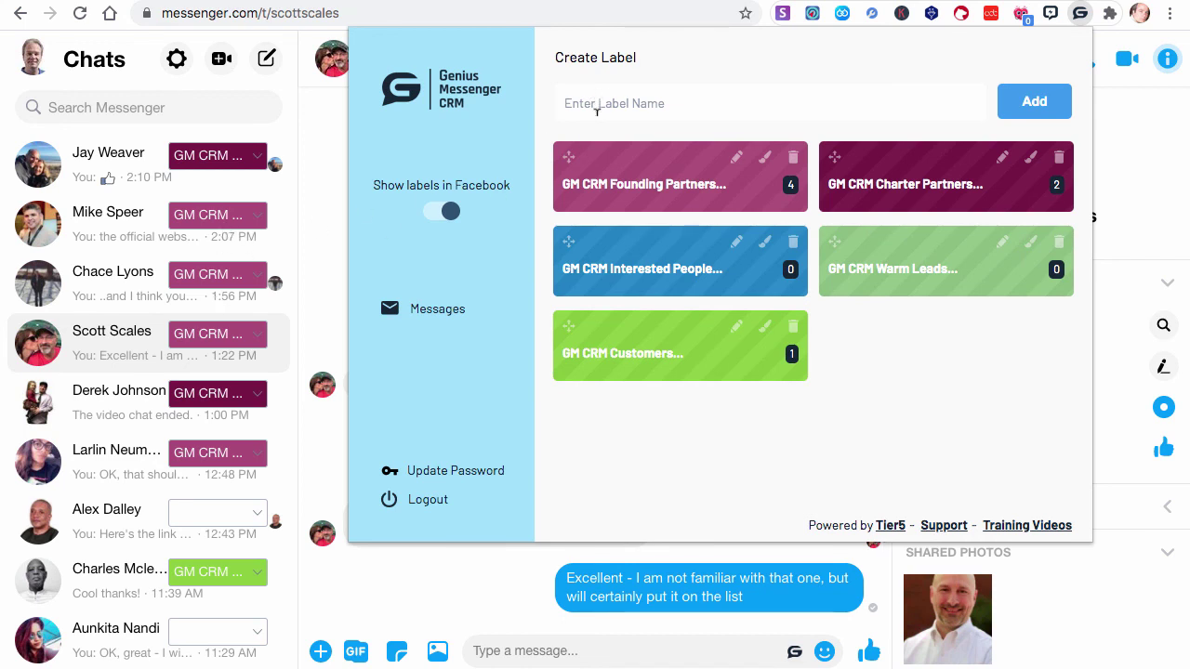
Open the extension's full-page Messages dashboard and view its Friends list and Labels board.
left_click(437, 310)
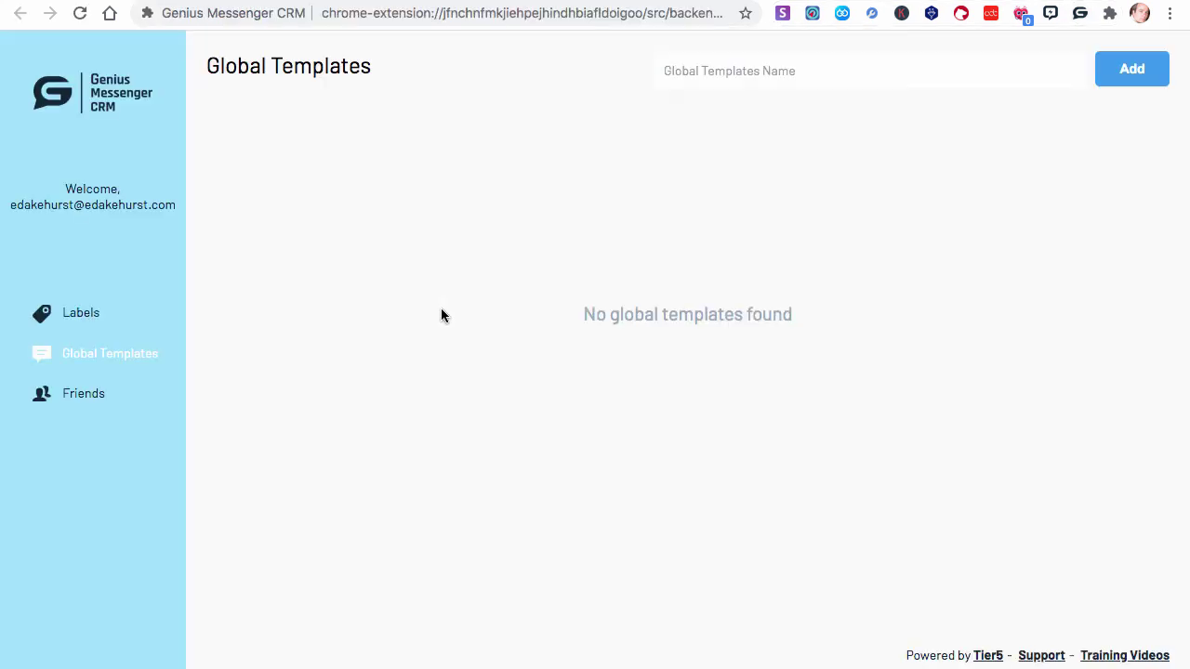
left_click(88, 392)
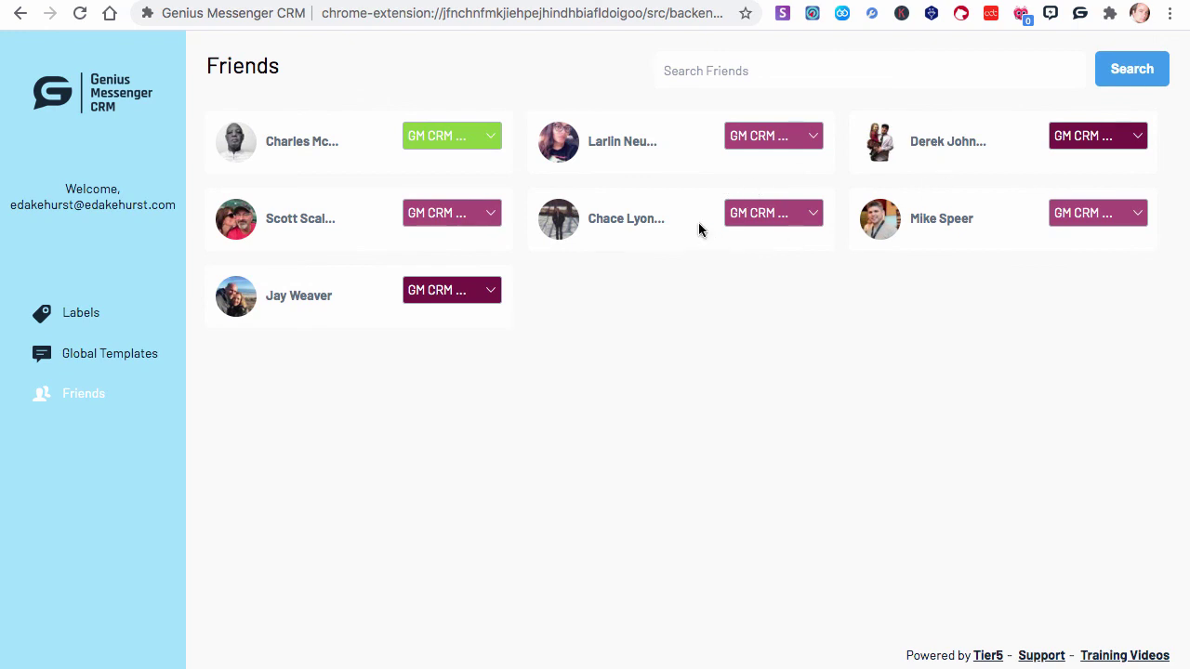
left_click(65, 320)
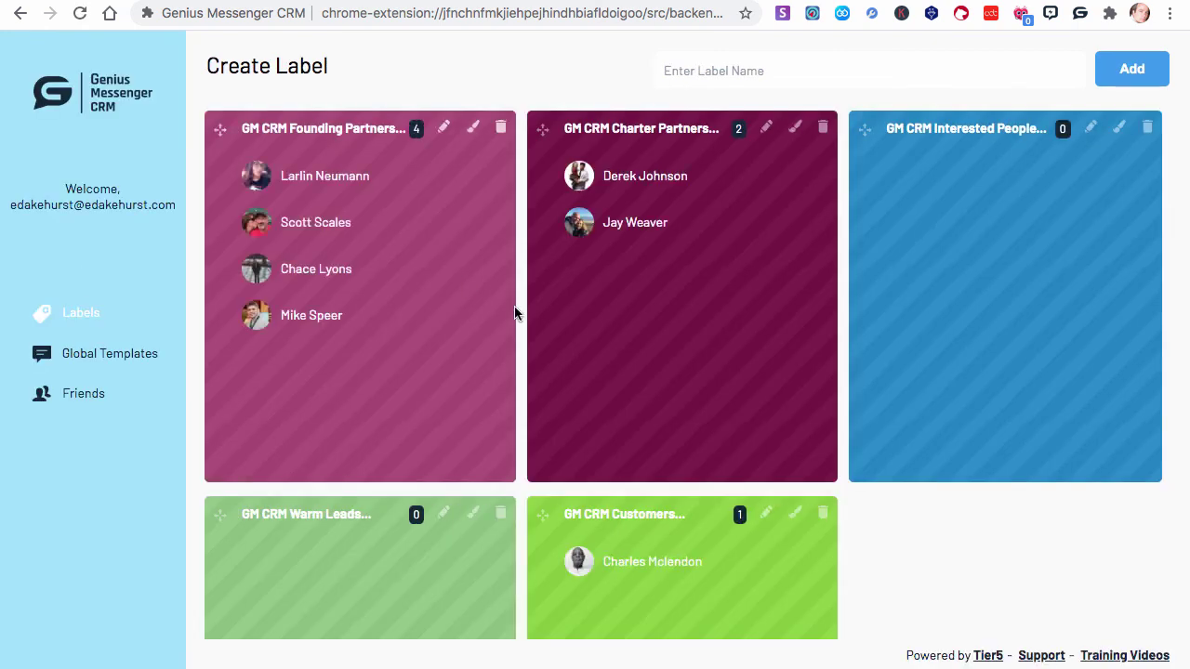